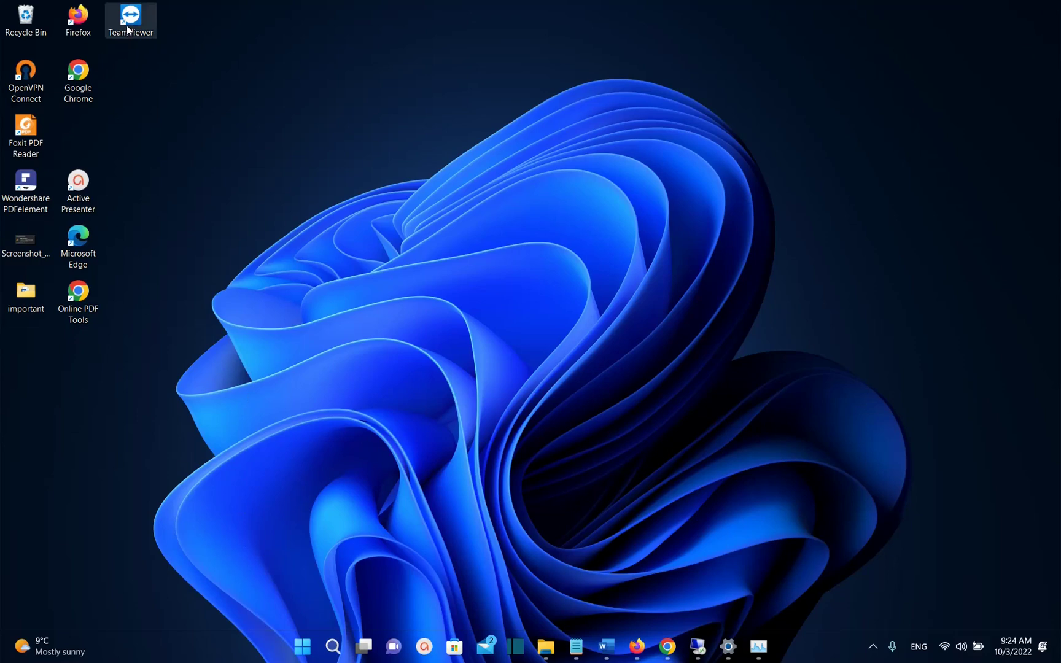
Drag the TeamViewer desktop icon onto the taskbar to pin it.
left_click_drag(127, 29, 181, 307)
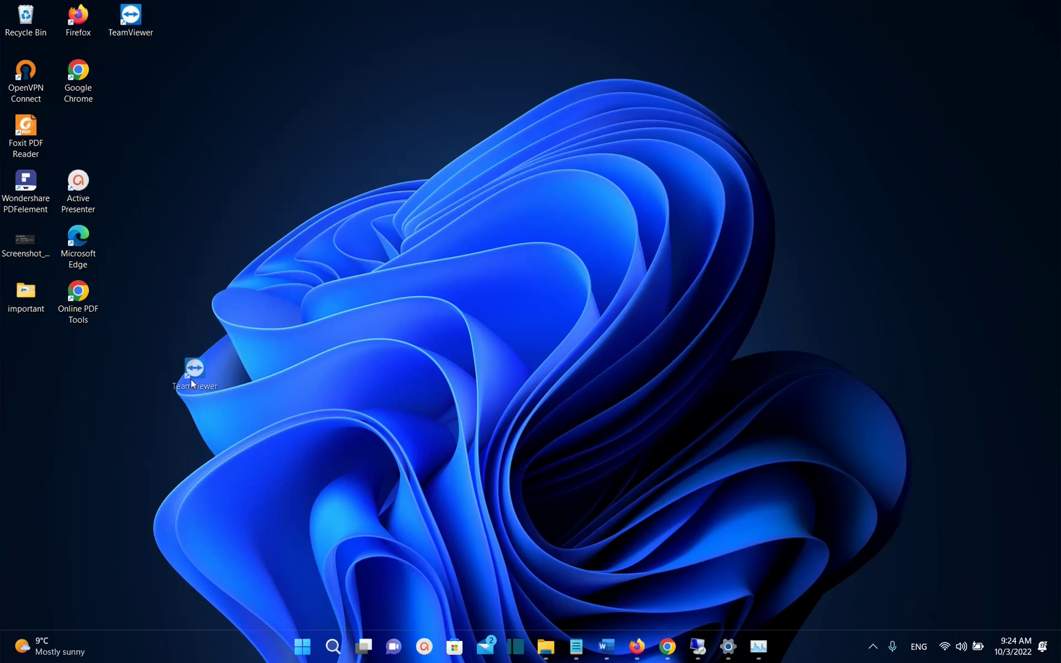
left_click_drag(190, 379, 195, 401)
left_click_drag(218, 638, 215, 647)
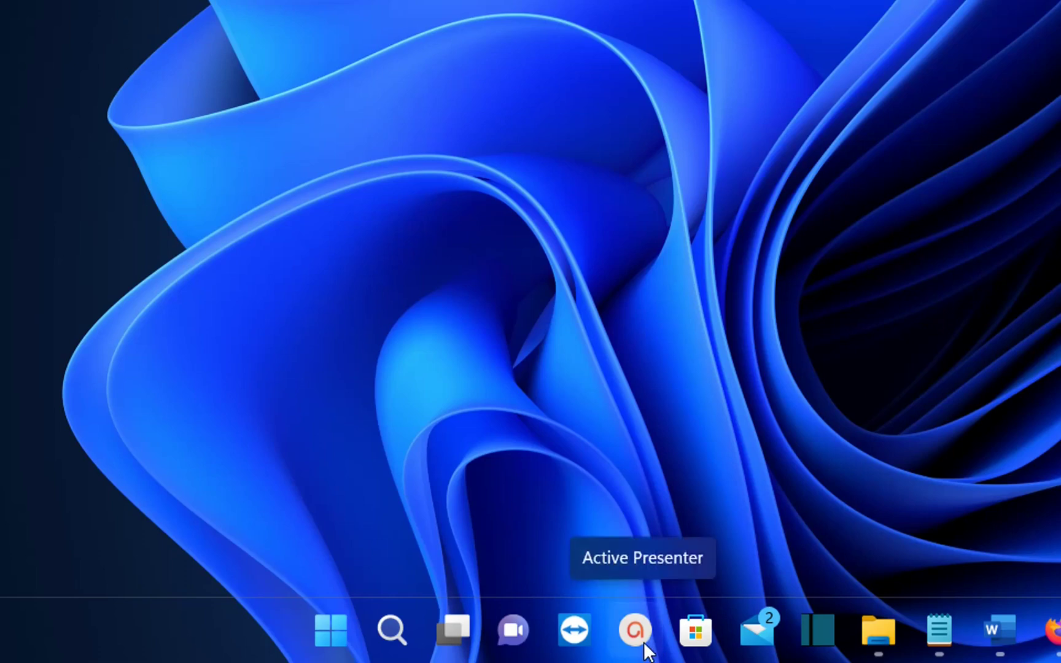
Check Active Presenter's taskbar jump list, then pin Foxit PDF Reader to the taskbar.
right_click(636, 630)
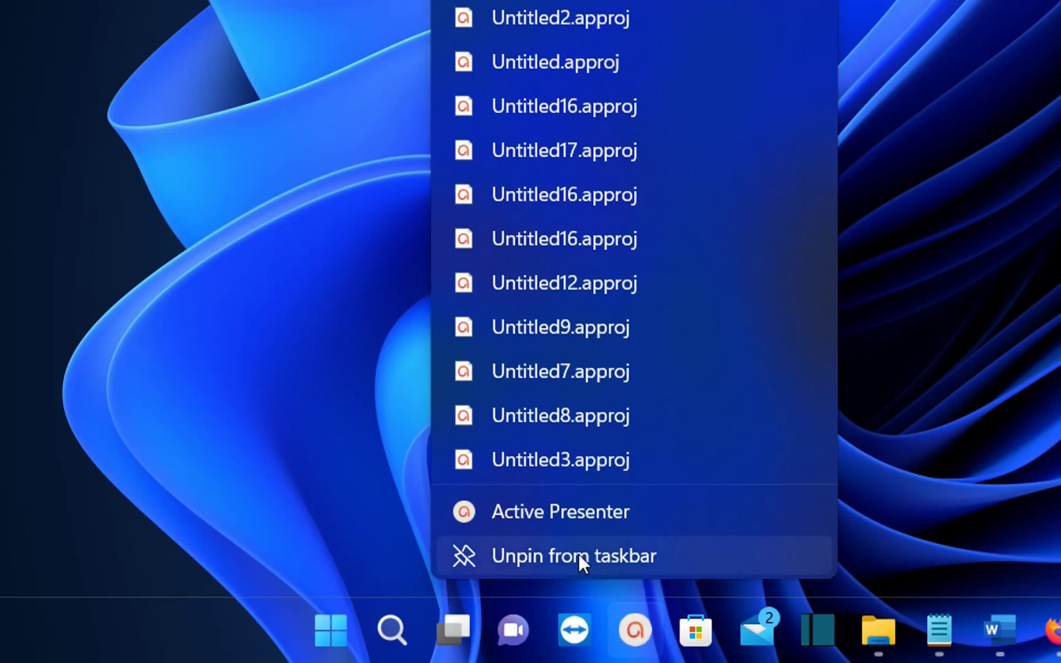
left_click(579, 553)
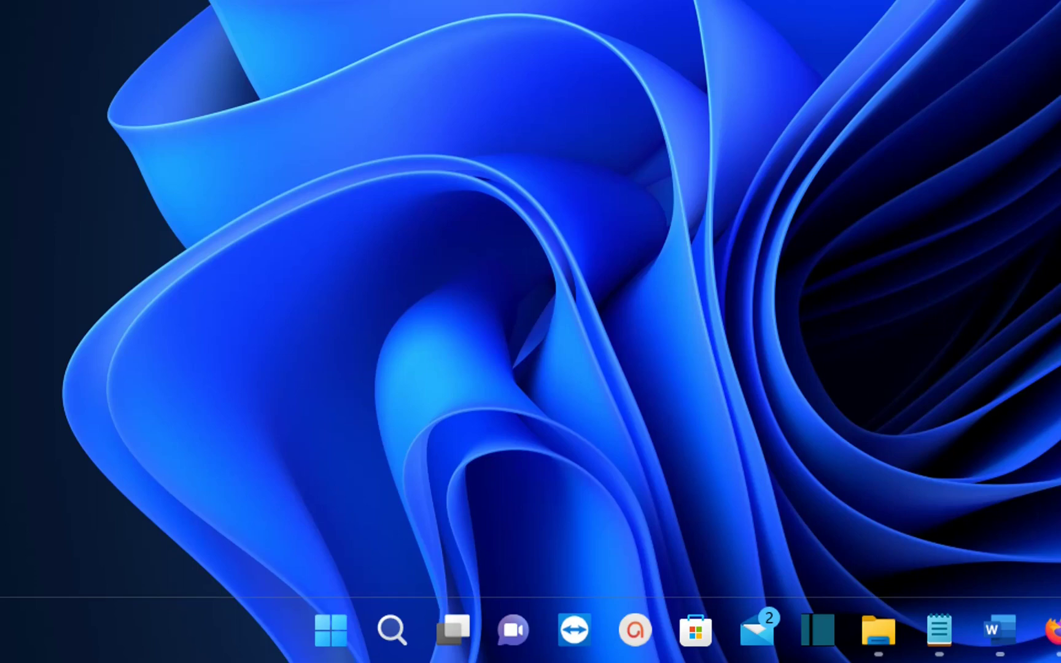
left_click_drag(270, 209, 237, 623)
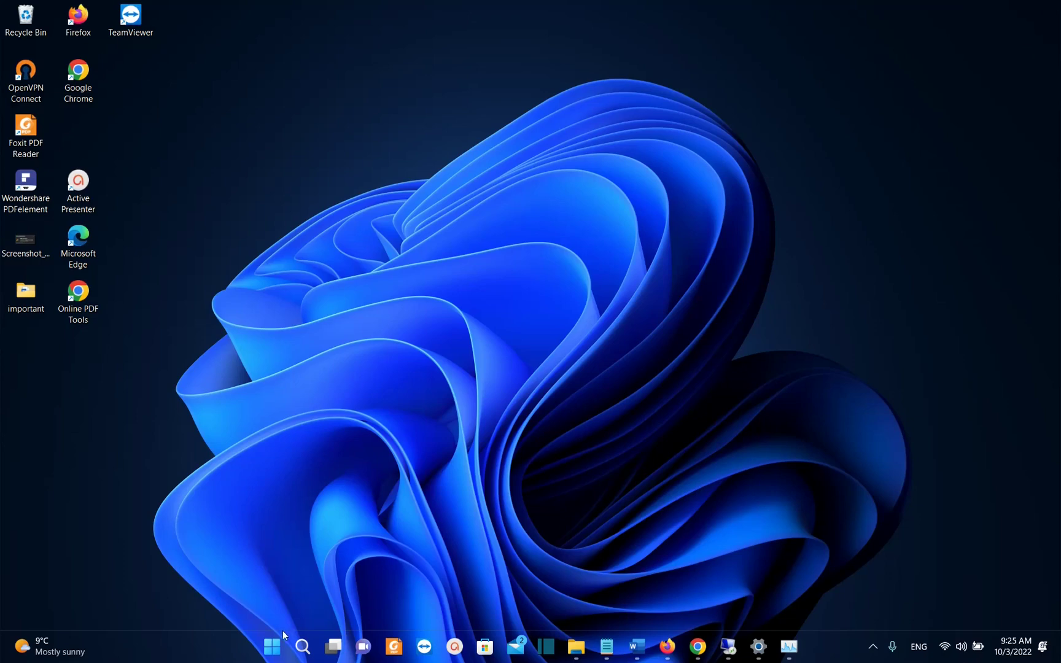
Open the Start menu to show its pinned apps grid.
left_click(272, 648)
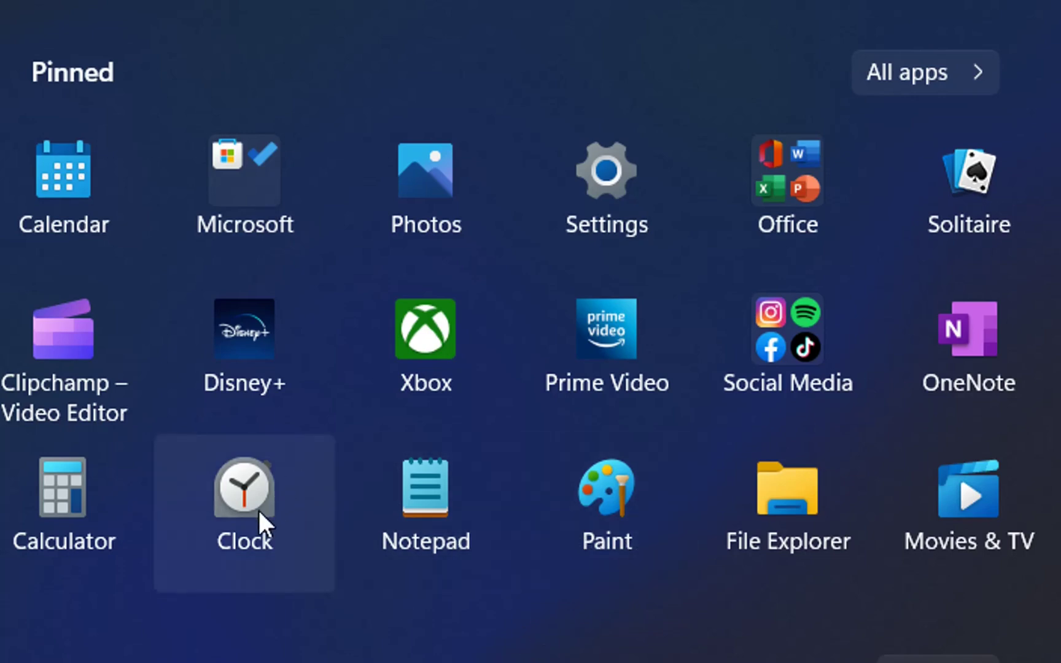
Group Clock and Movies & TV with Calculator in a Start folder named 'BUILTIN APPLICATION'.
left_click_drag(254, 511, 101, 522)
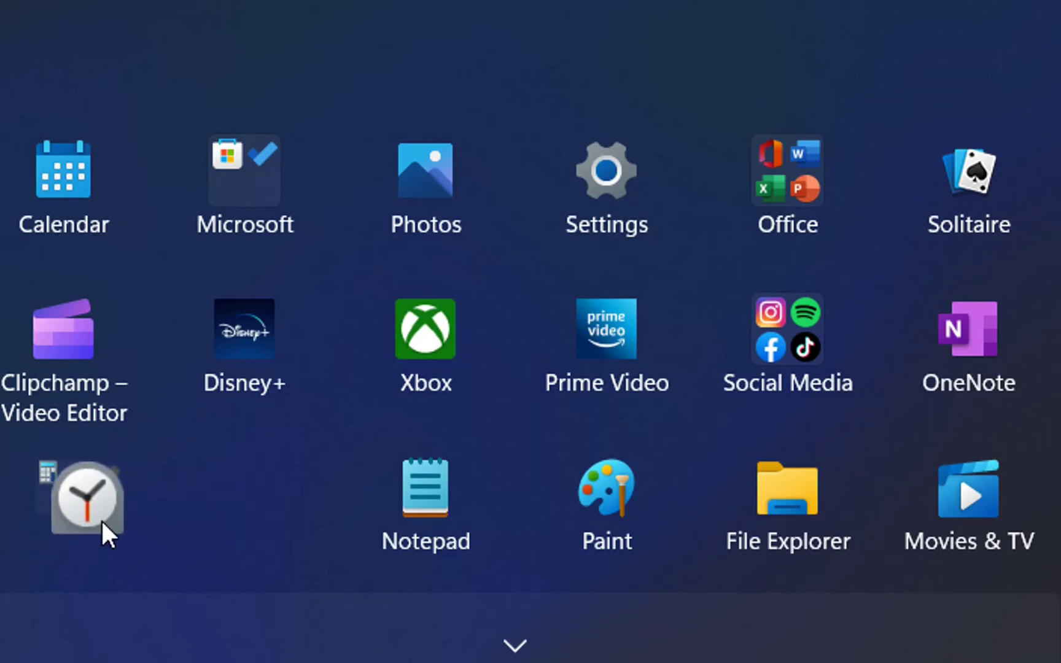
left_click_drag(101, 518, 100, 519)
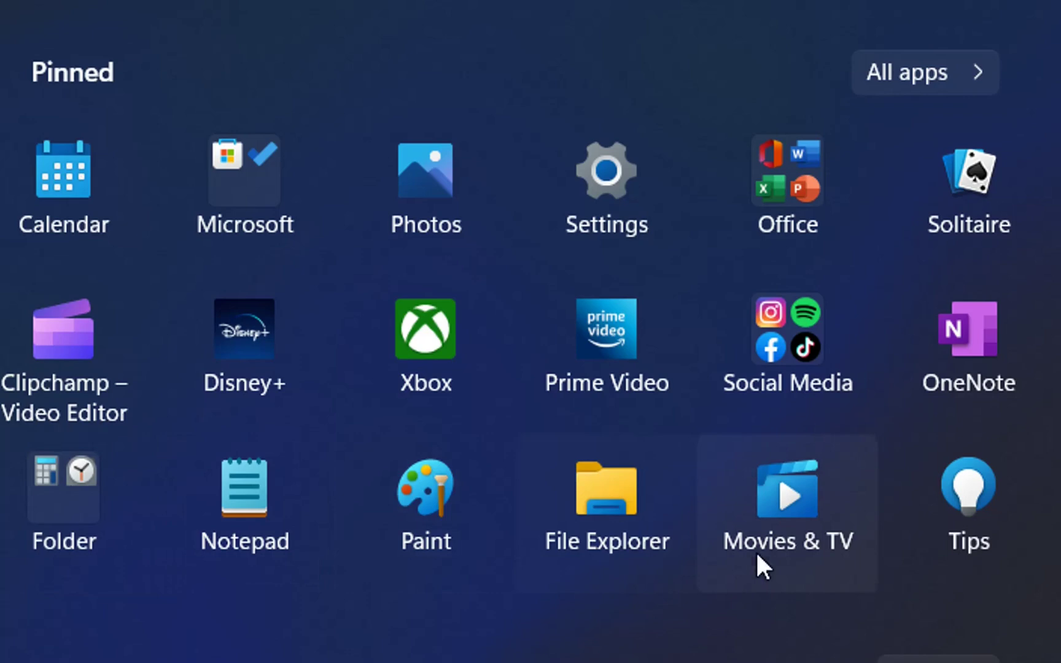
left_click_drag(802, 518, 77, 536)
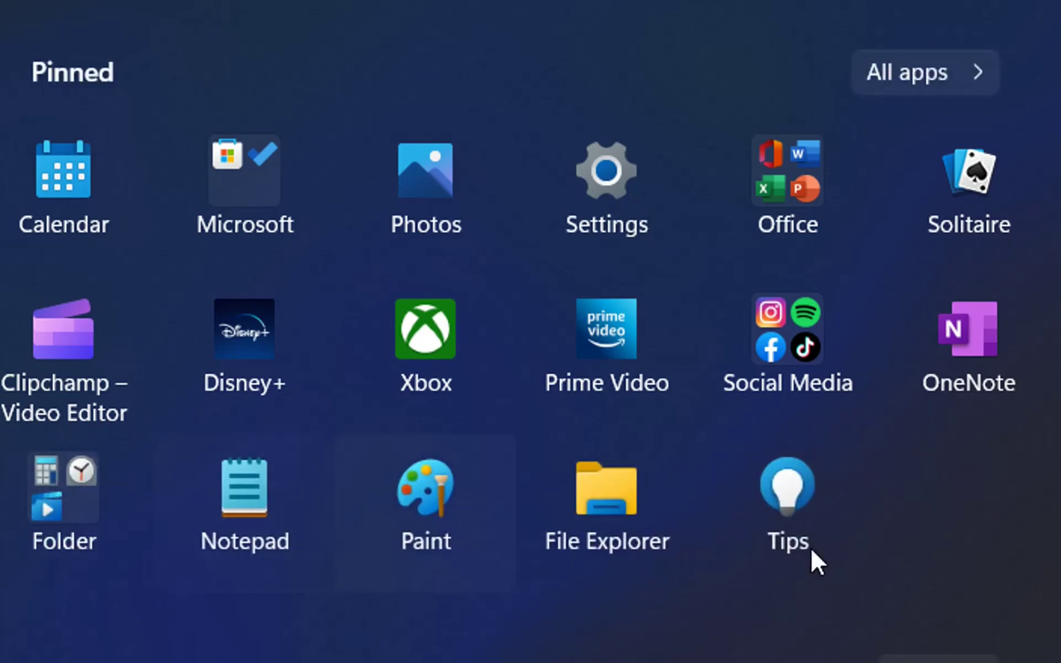
left_click(61, 524)
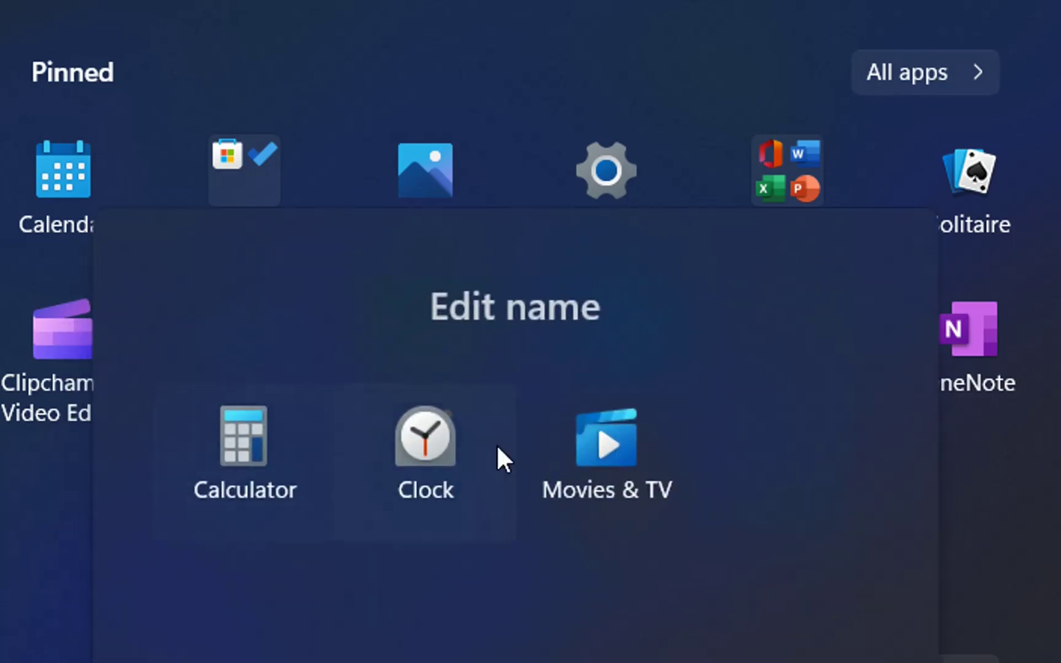
left_click(596, 310)
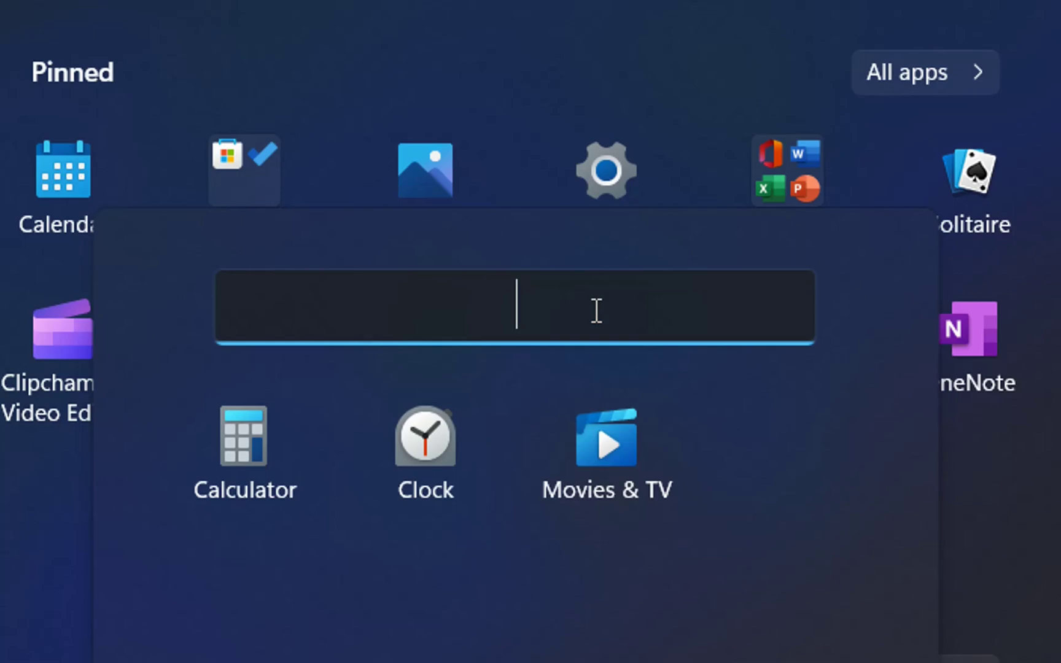
type("BUILTIN APPLICATION")
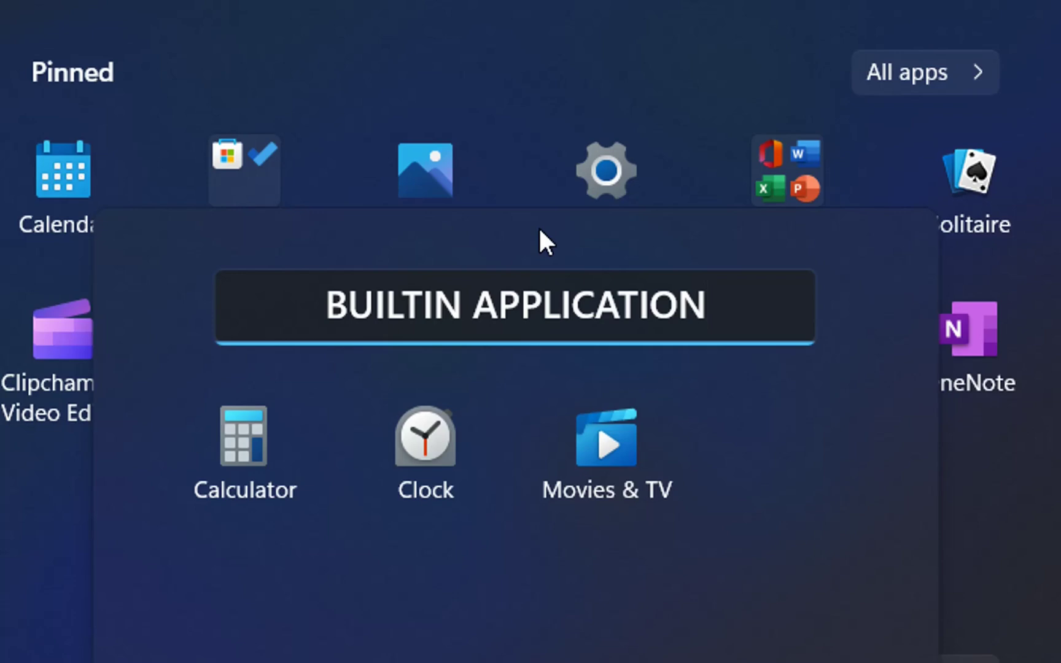
key("Return")
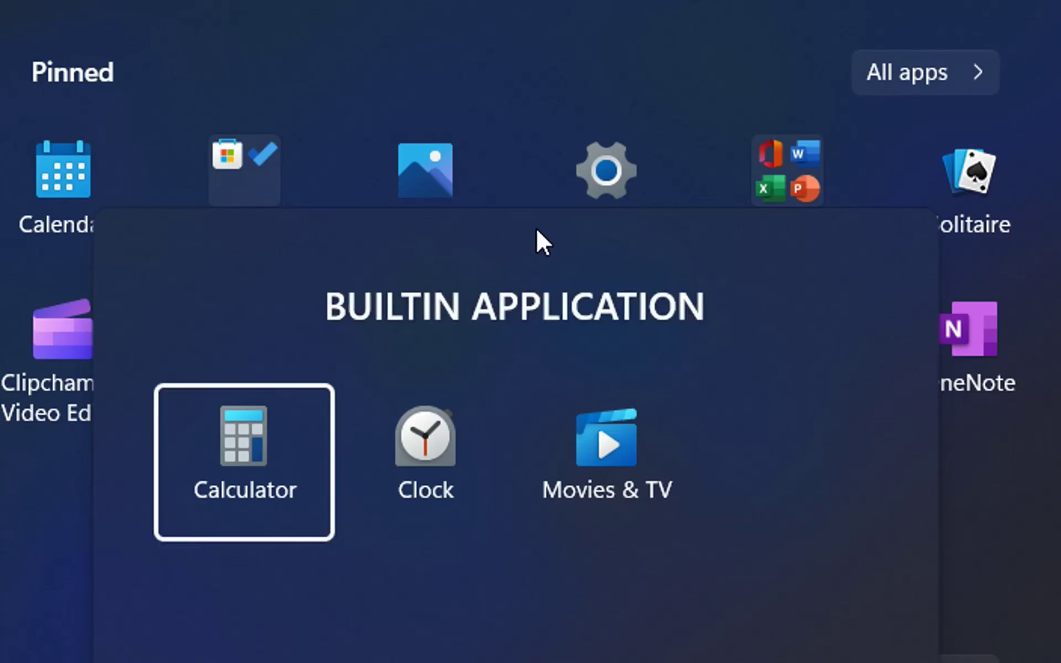
left_click(1018, 580)
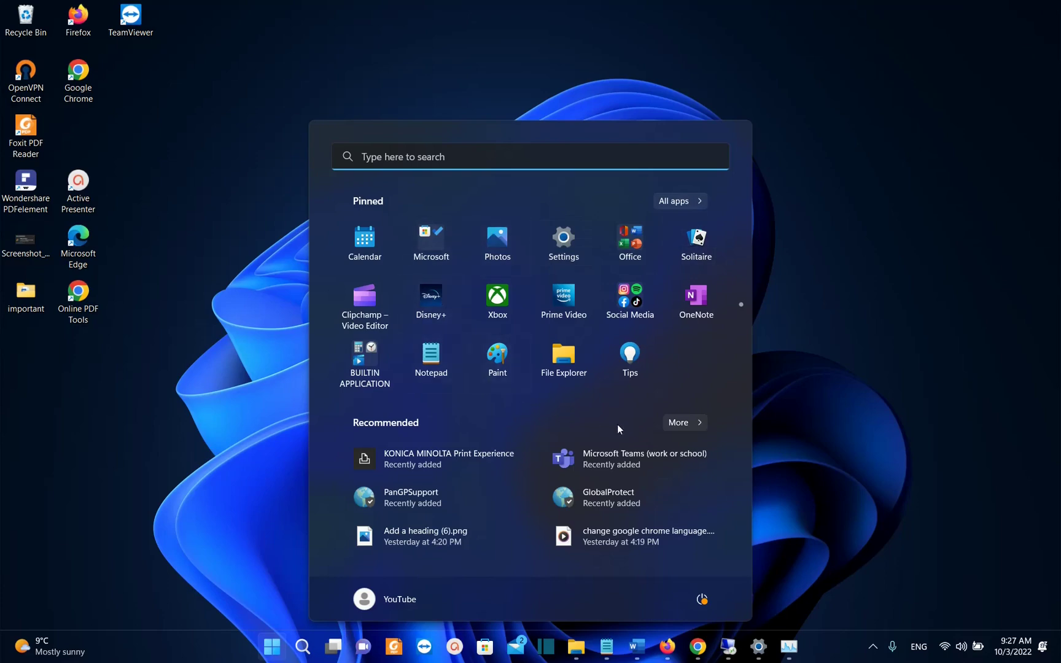
Open Settings and navigate to Personalization > Start.
left_click(559, 246)
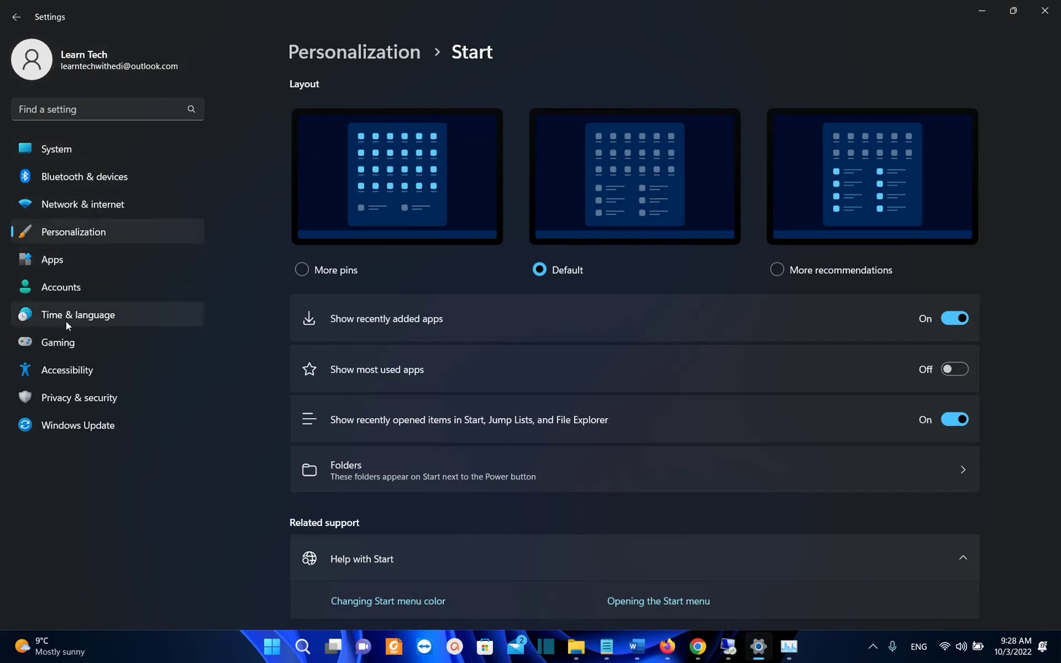
left_click(68, 237)
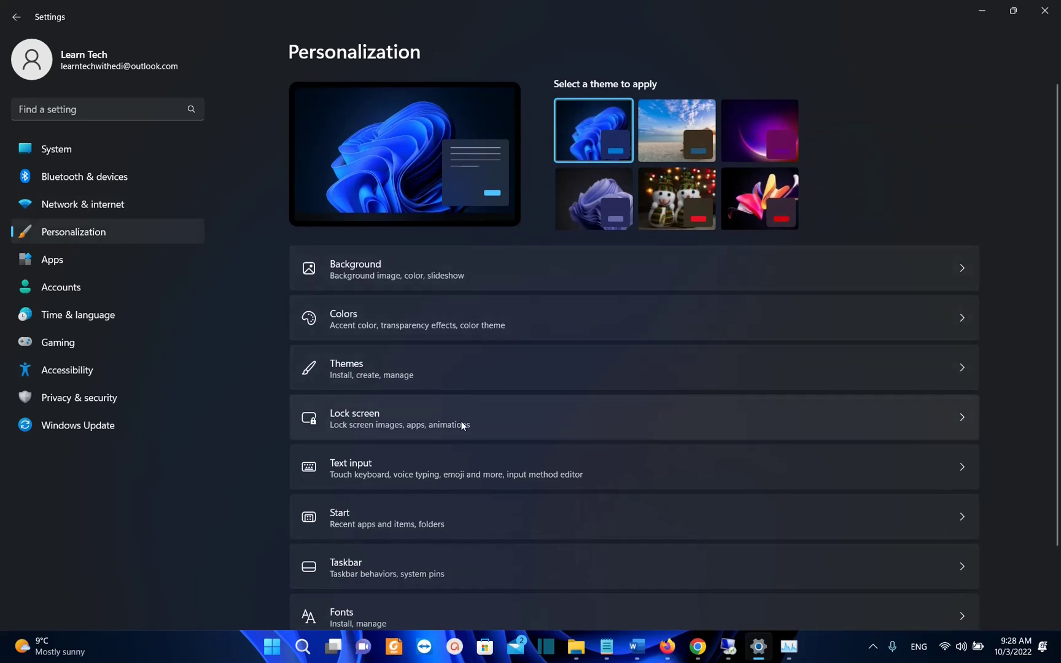
scroll(463, 425, "down", 2)
left_click(343, 442)
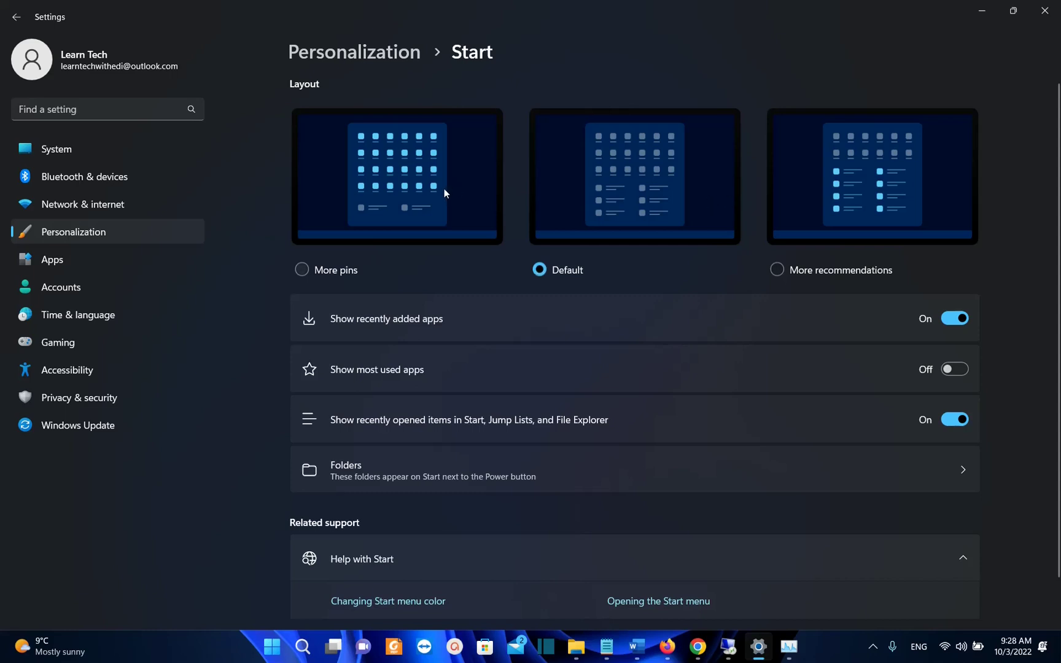
Preview the More pins Start layout in Start, then switch back to Default.
left_click(302, 272)
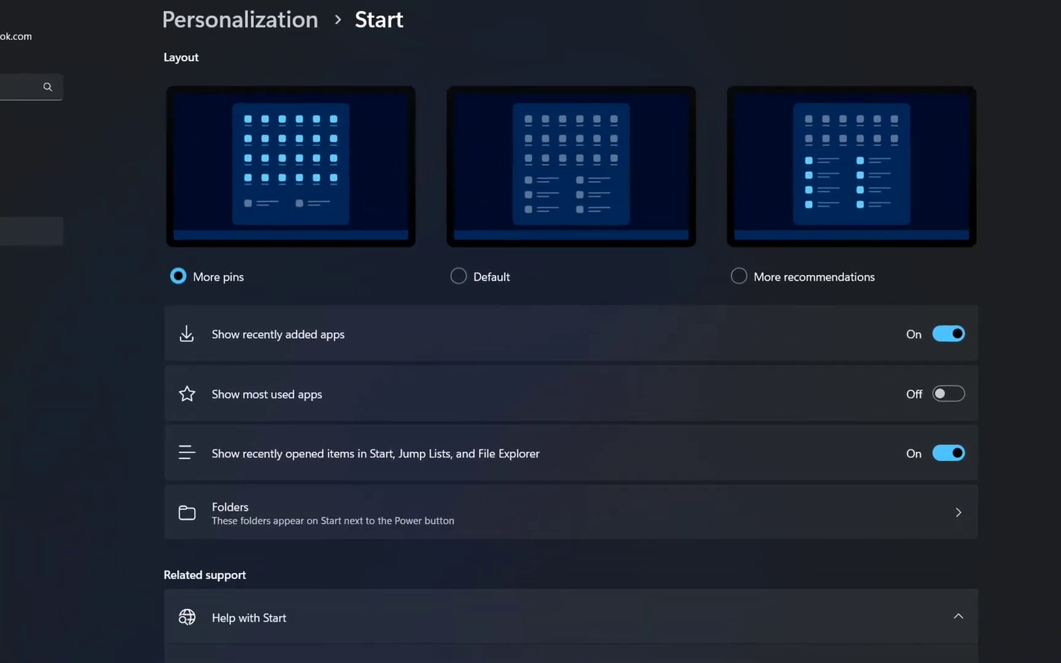
key("super")
key("super")
left_click(480, 282)
key("super")
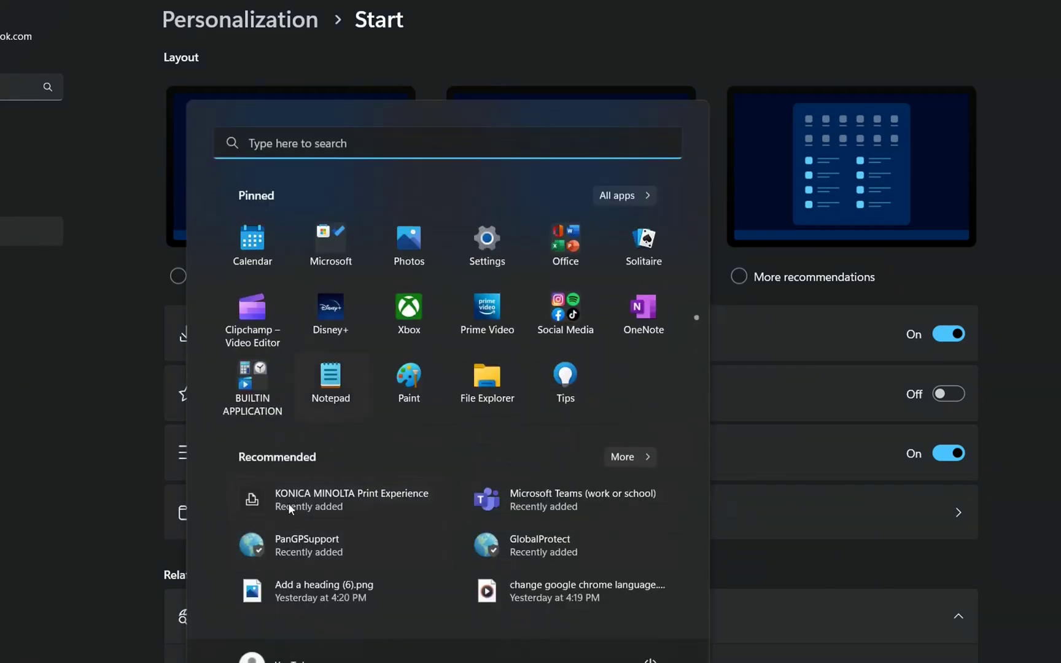
left_click(823, 320)
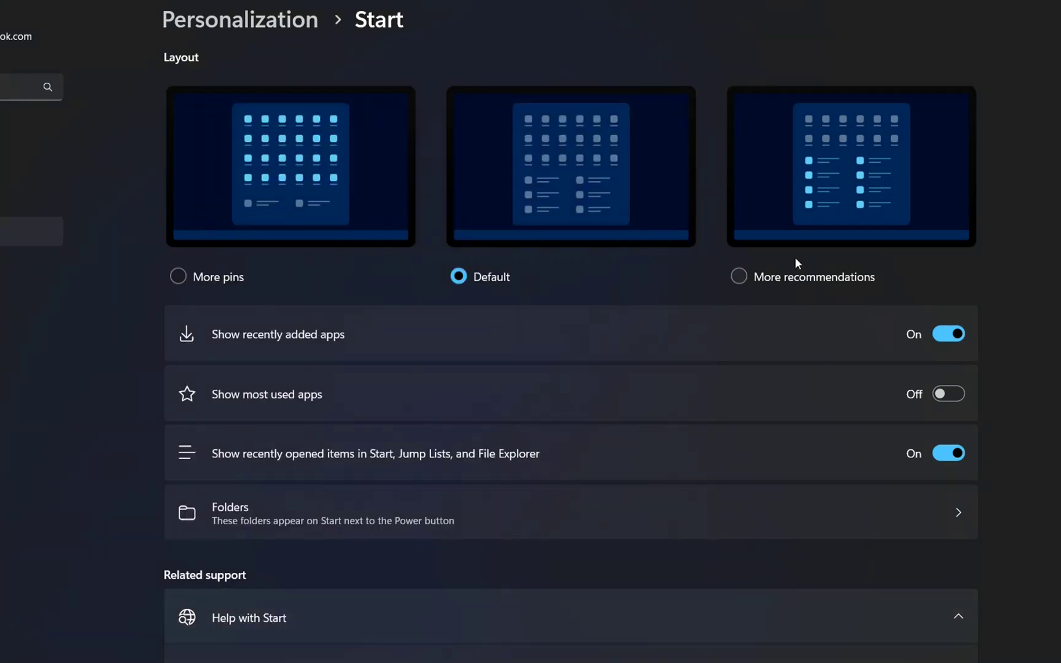
Preview the More recommendations Start layout, paging through its pinned apps.
left_click(738, 278)
left_click(141, 658)
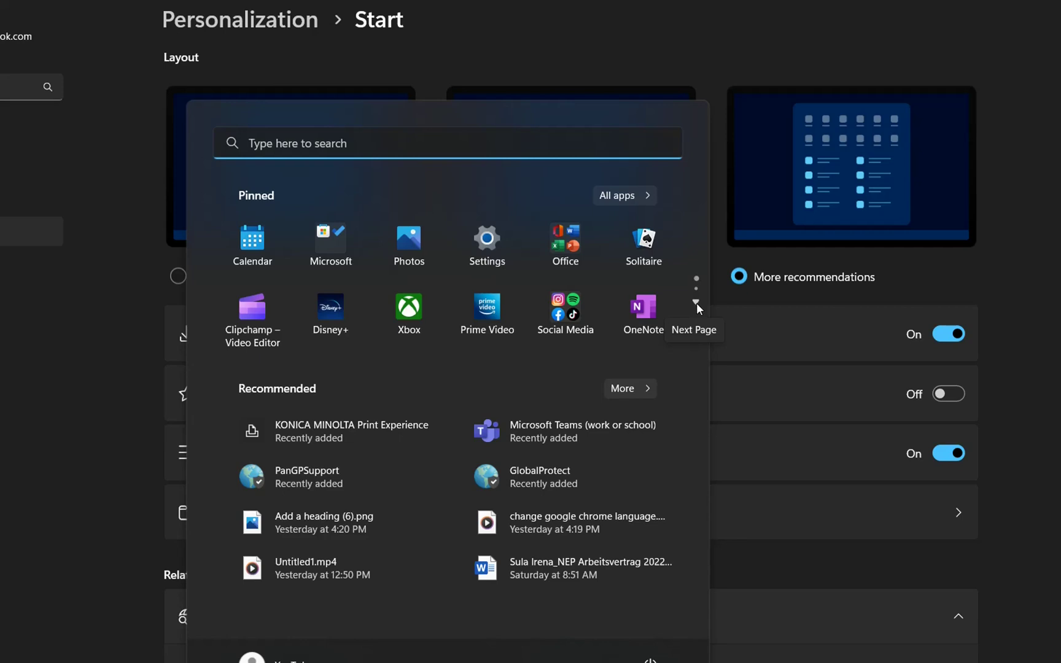
left_click(696, 302)
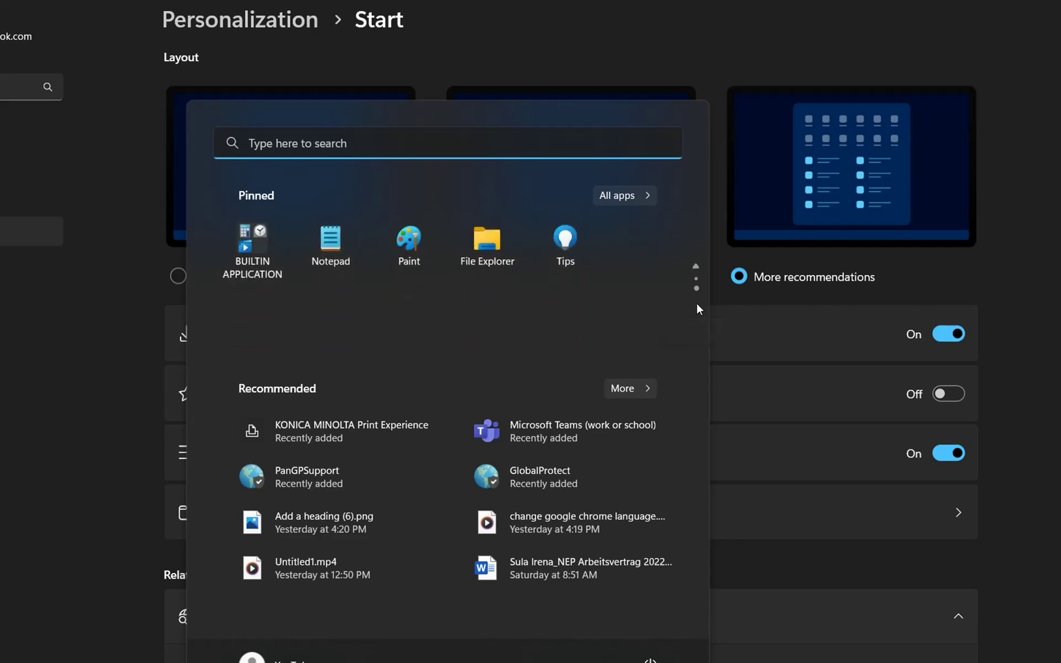
left_click(502, 276)
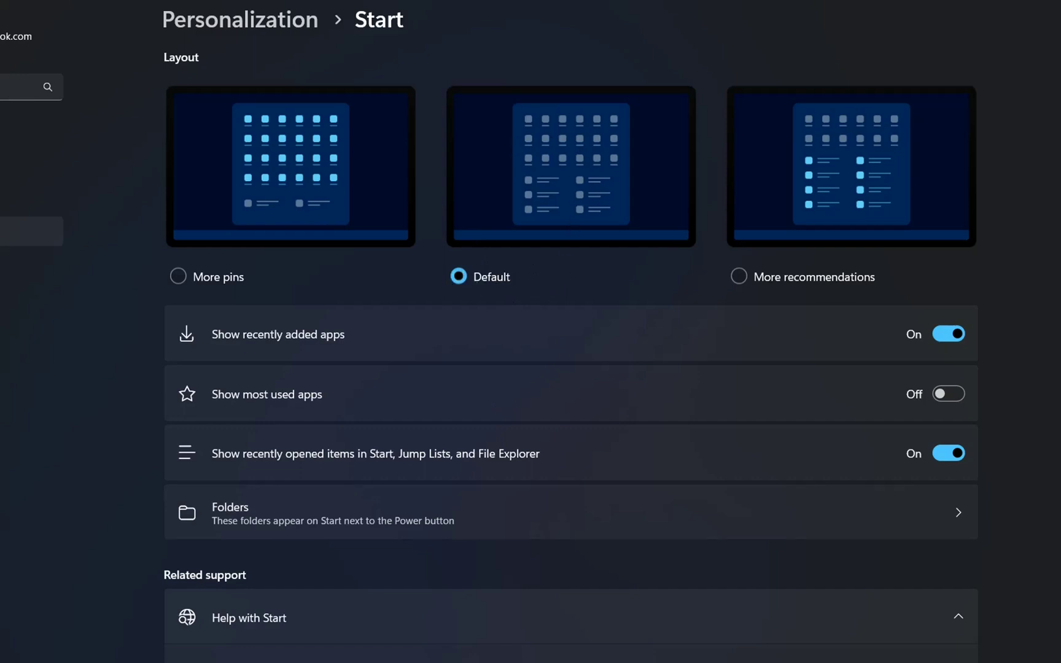
key("super")
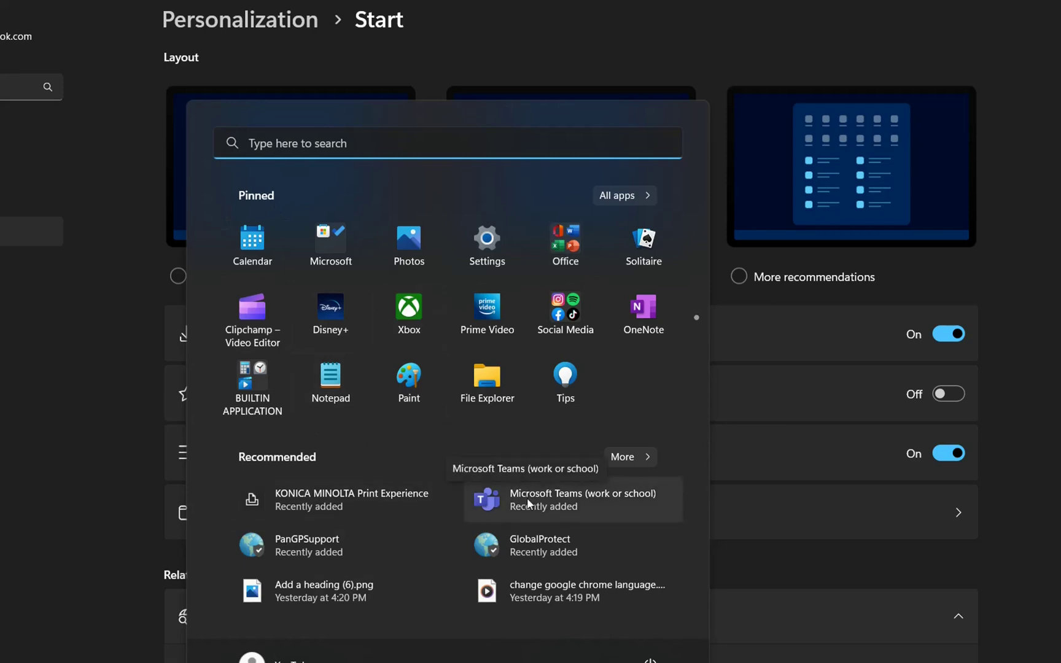
key("super+s")
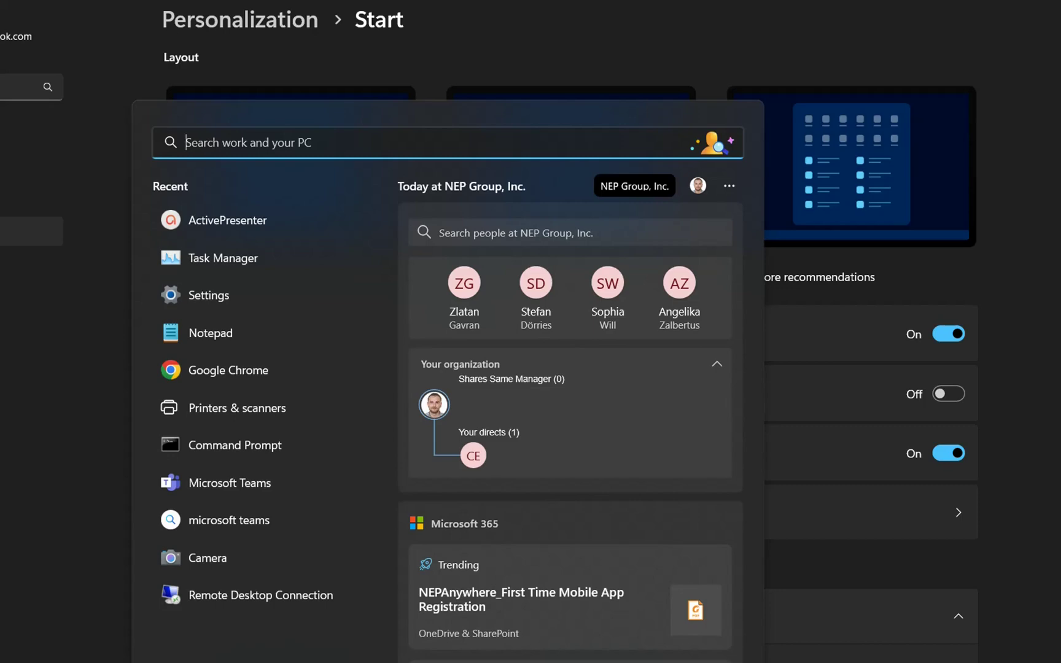
Search for 'TASK' and launch Task Manager from the results.
type("TASK")
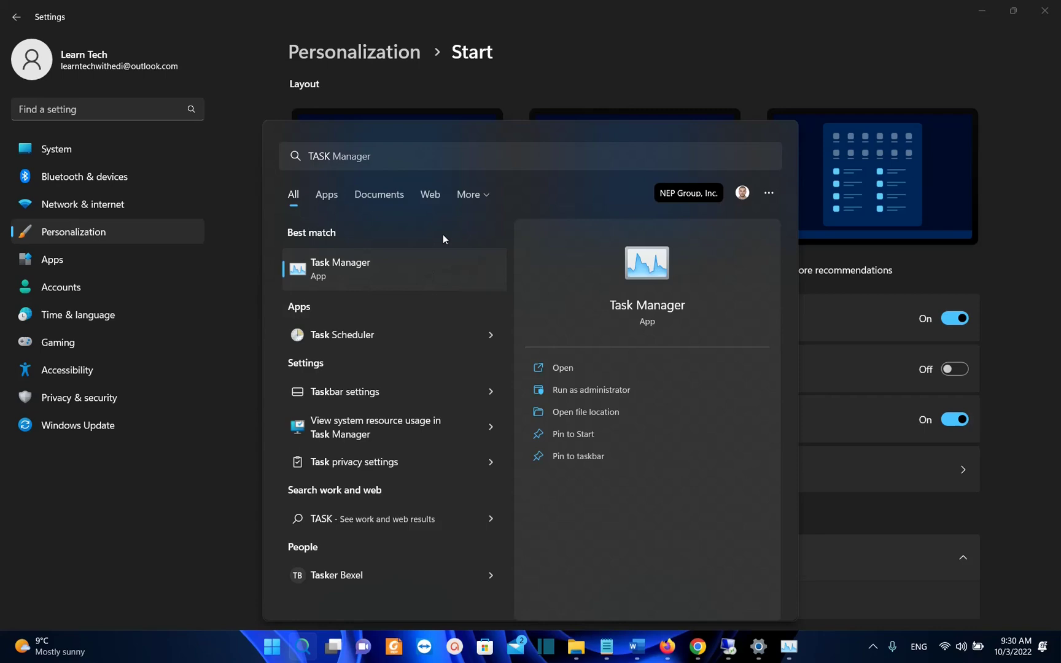
key("Return")
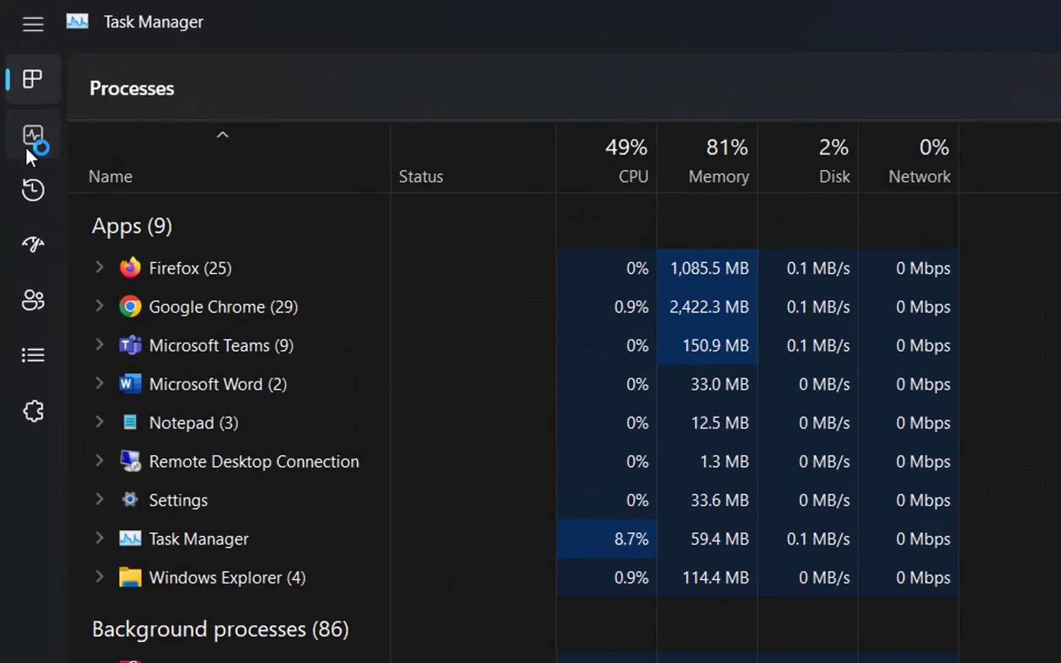
left_click(31, 140)
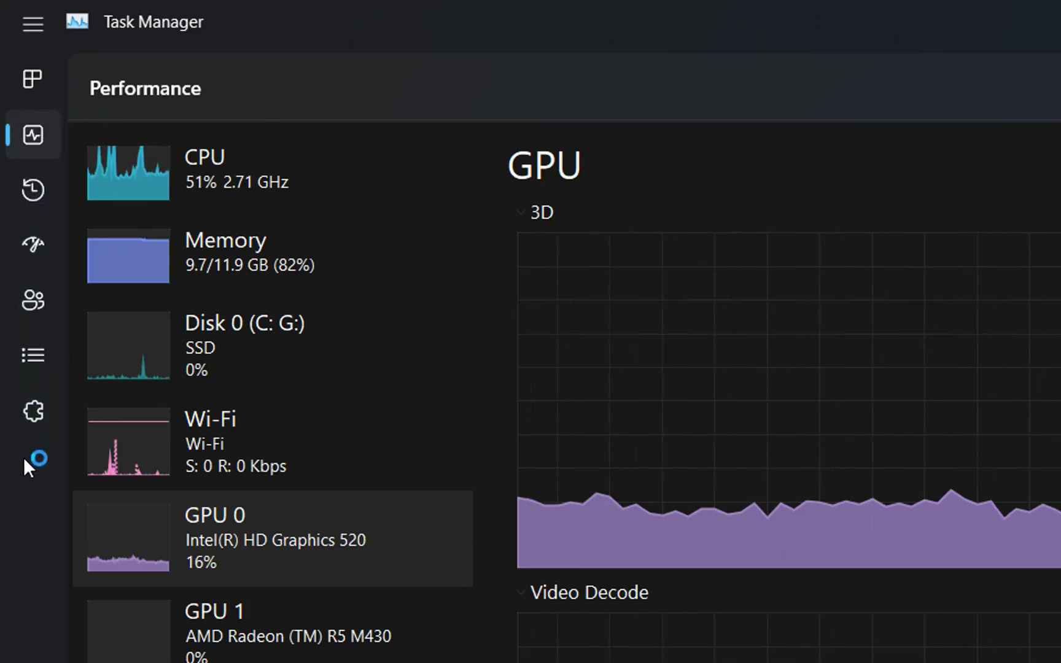
left_click(32, 173)
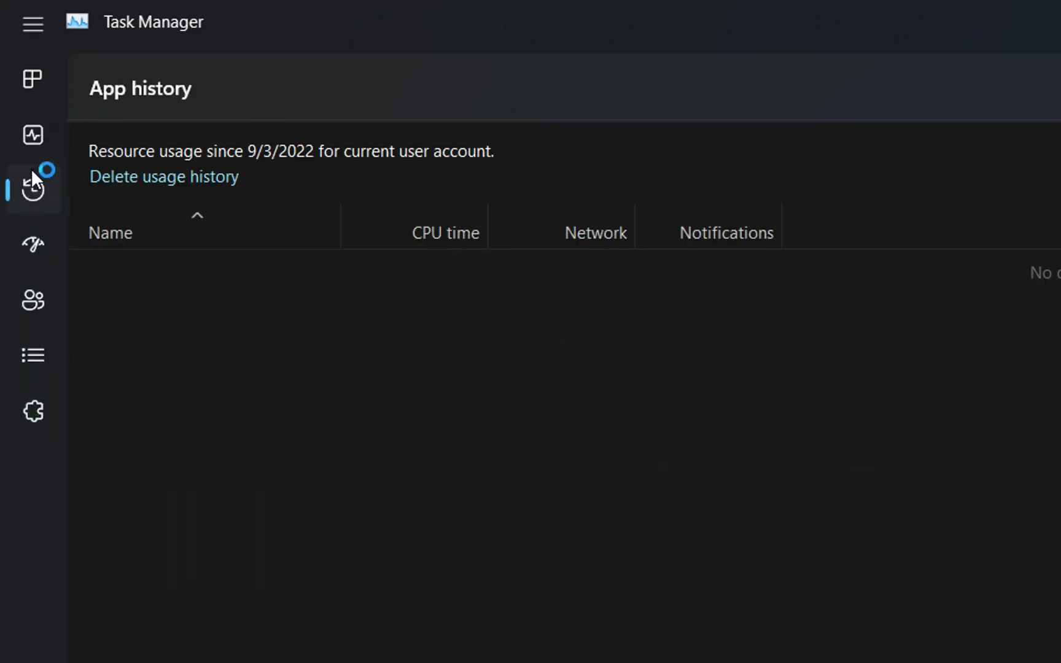
left_click(34, 258)
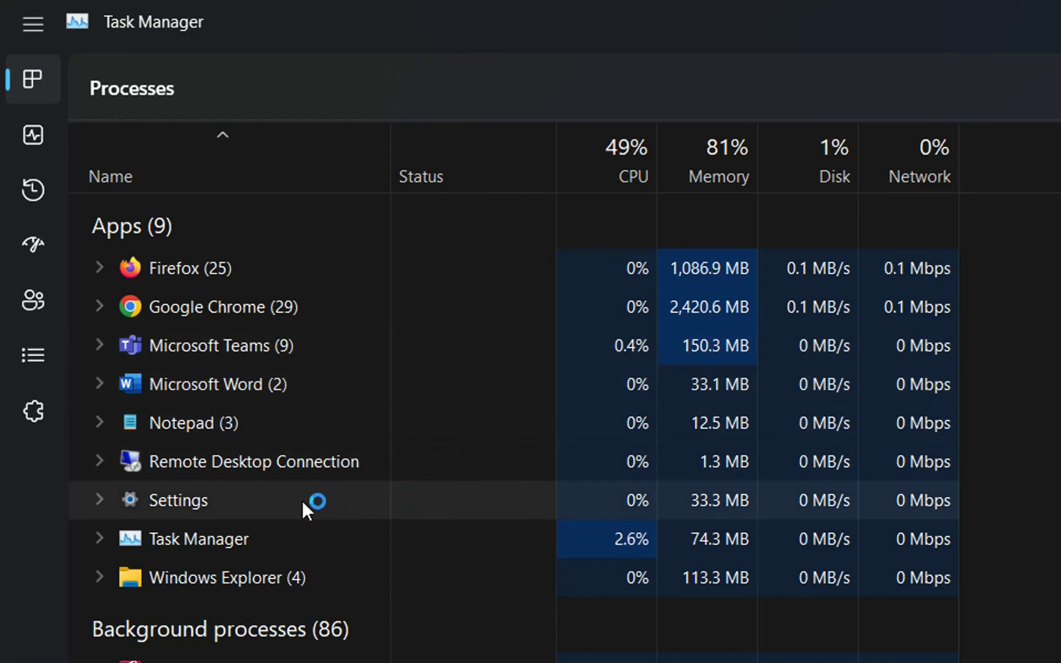
Request Efficiency mode for the AnyDesk (32 bit) background process.
scroll(474, 463, "down", 2)
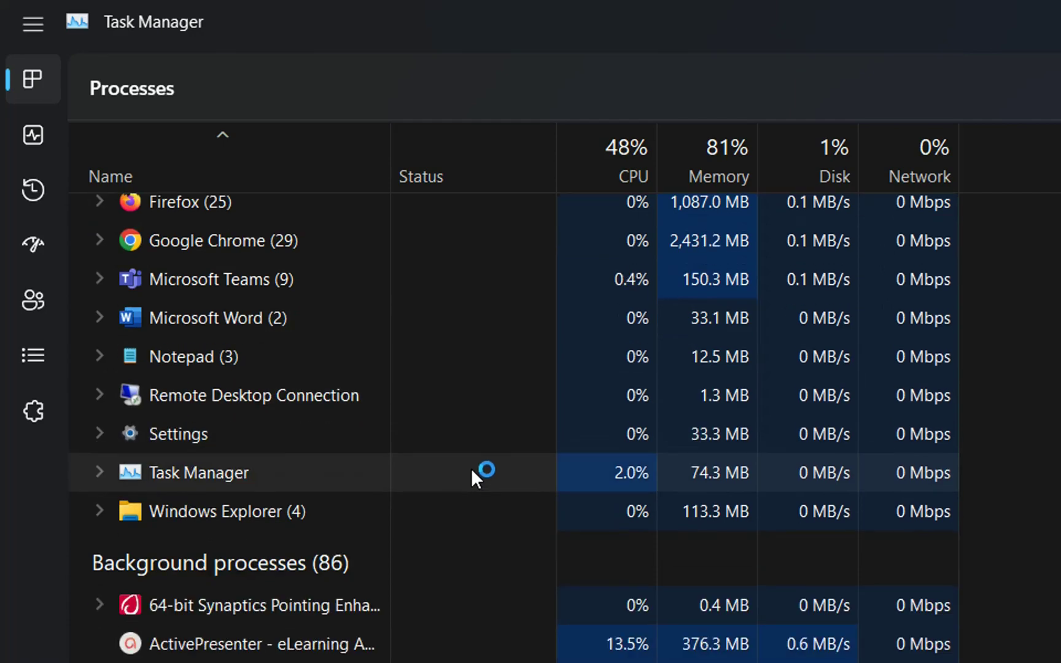
scroll(467, 471, "down", 3)
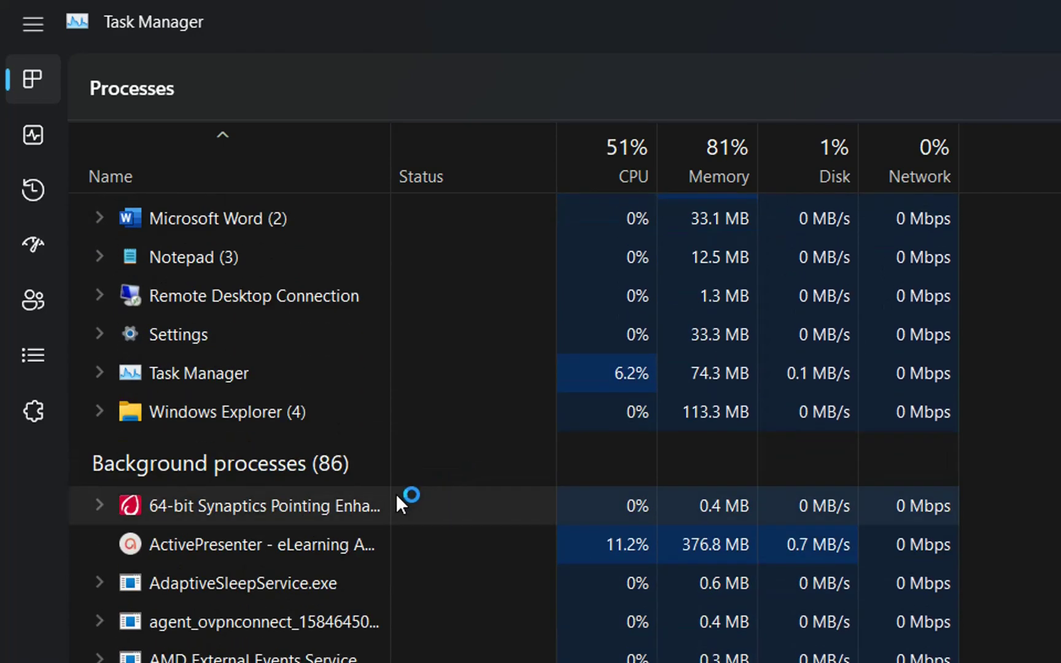
scroll(397, 497, "down", 2)
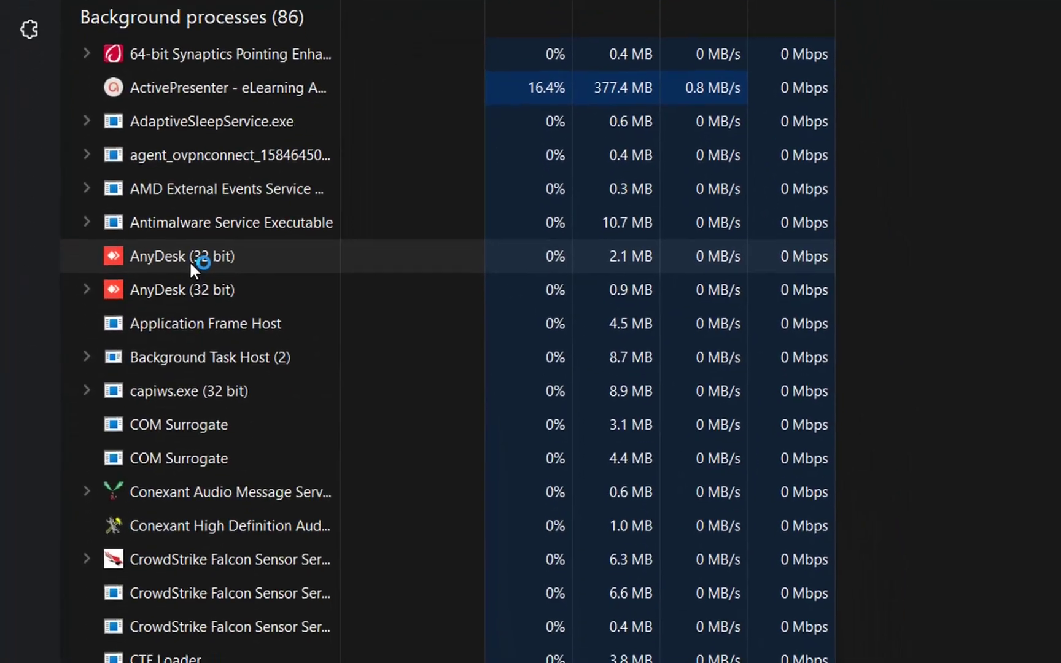
right_click(191, 258)
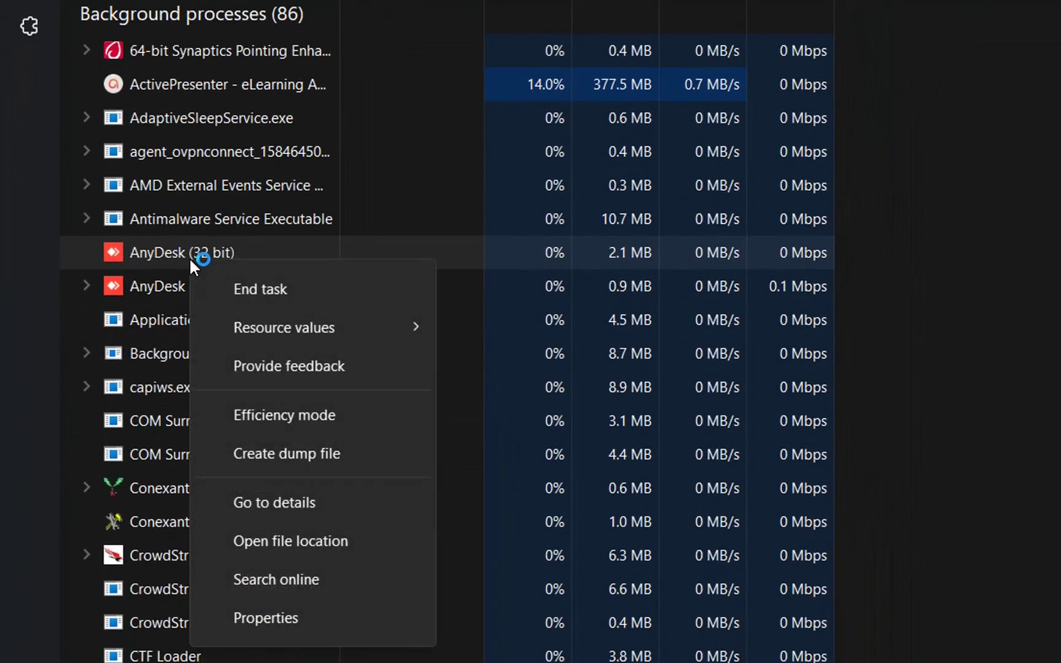
left_click(297, 418)
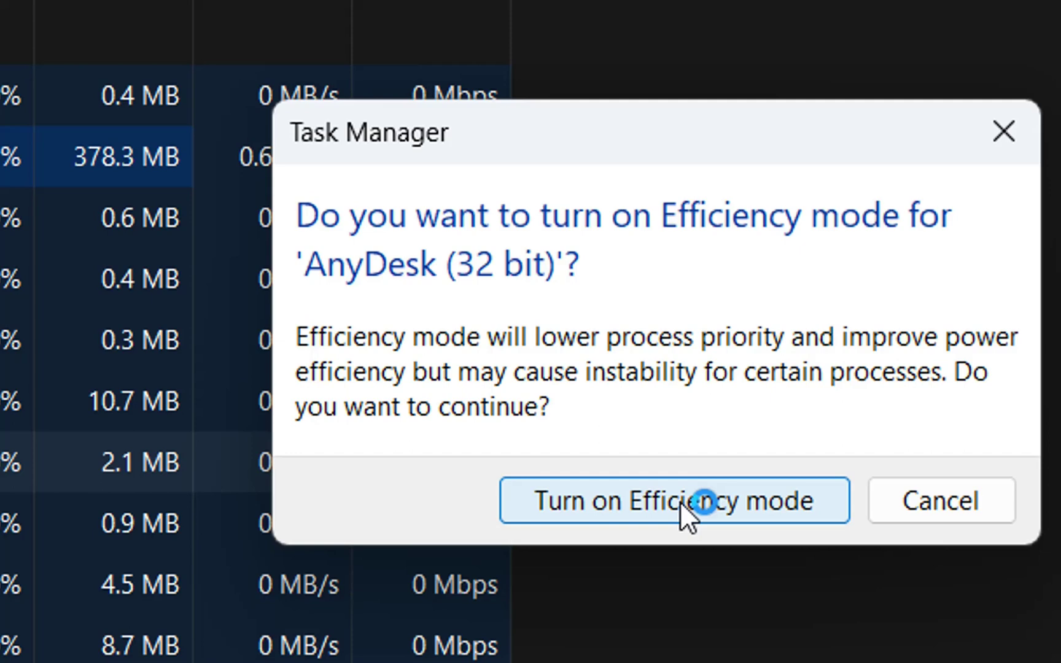
Confirm Efficiency mode for AnyDesk (32 bit), then turn it on for GlobalProtect client.
left_click(680, 500)
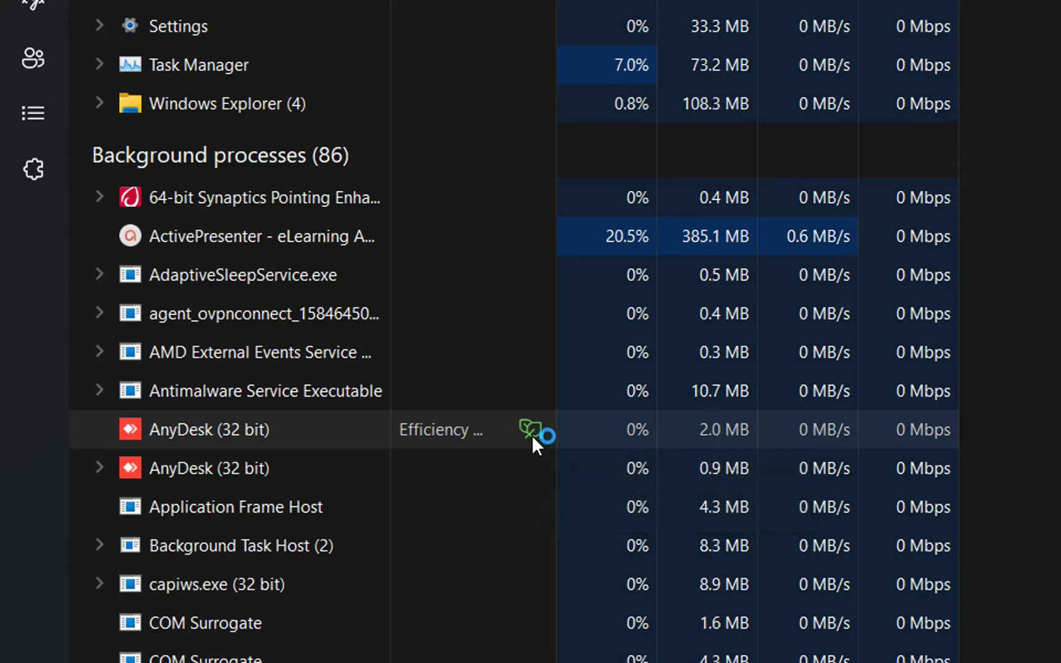
scroll(233, 307, "down", 2)
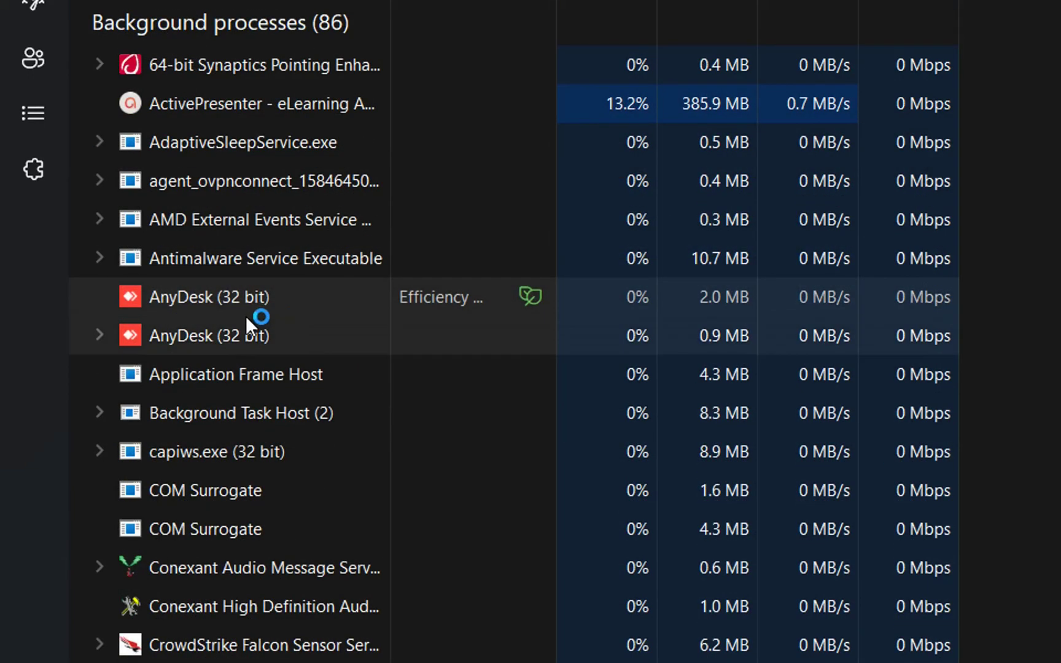
scroll(371, 652, "down", 5)
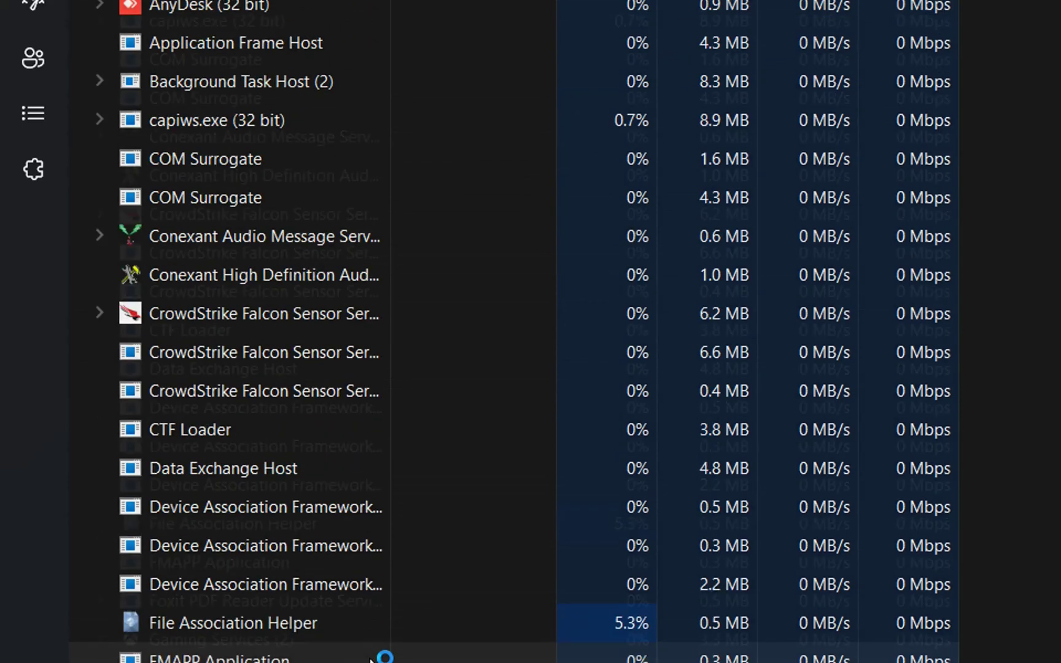
scroll(371, 653, "down", 2)
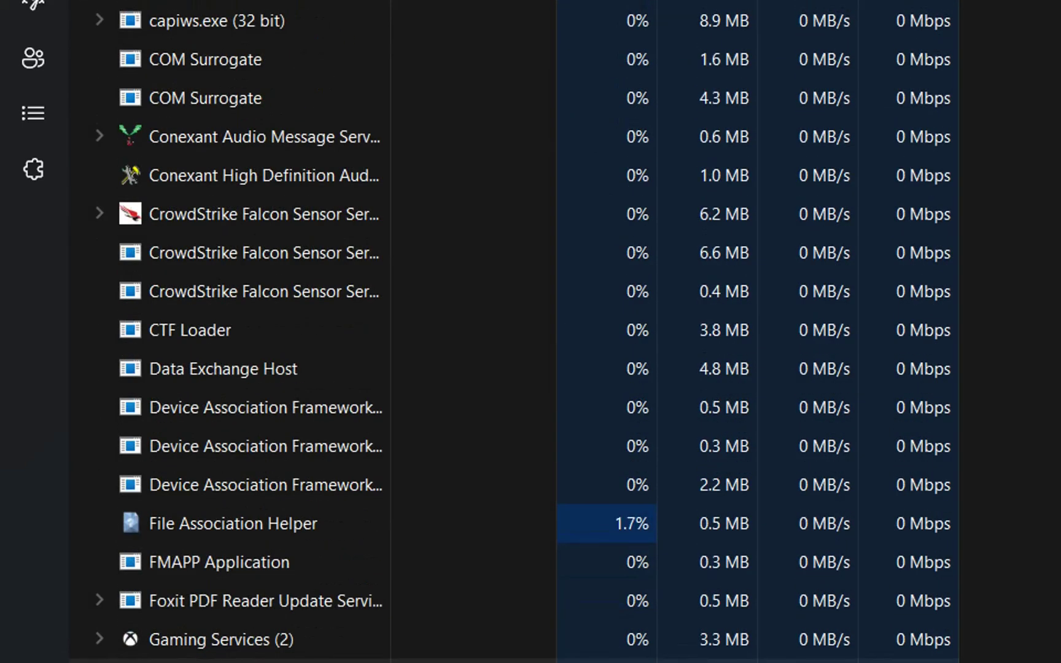
right_click(256, 241)
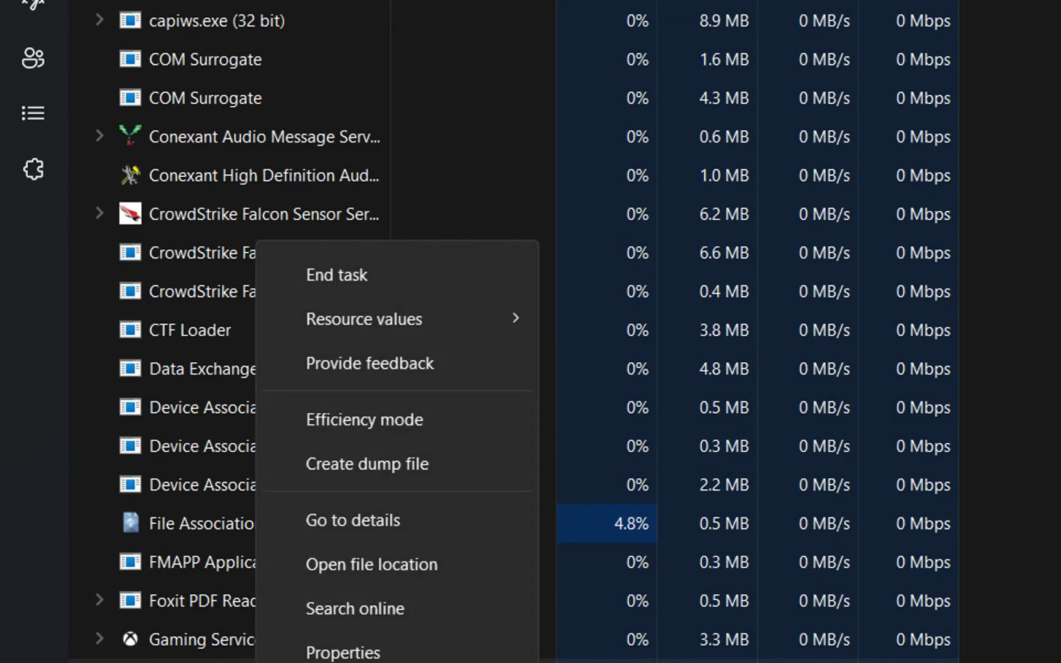
left_click(414, 427)
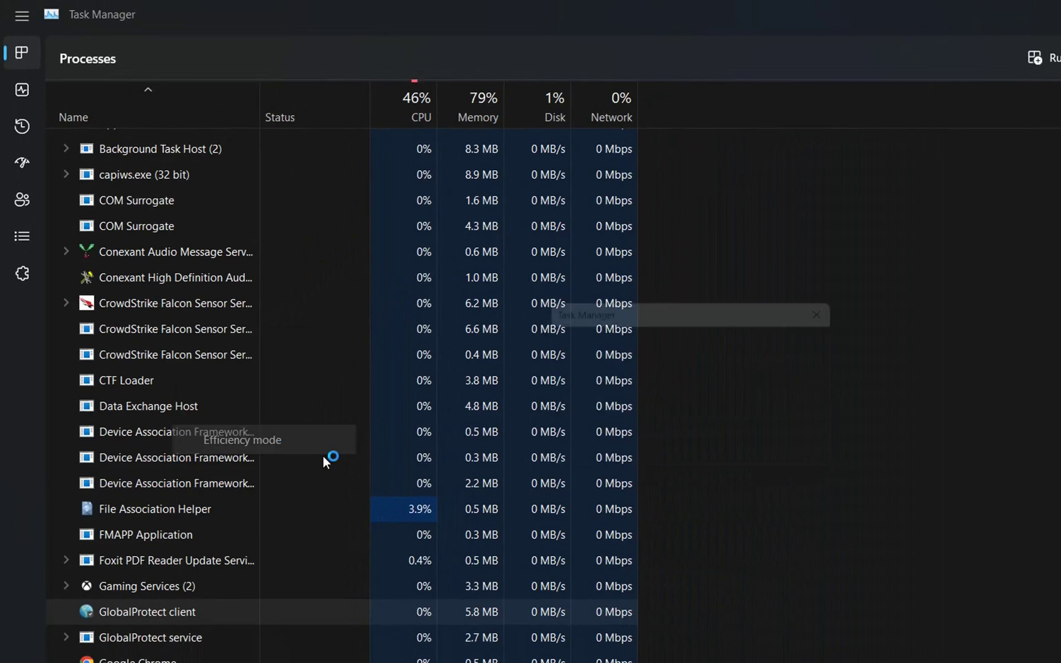
left_click(712, 464)
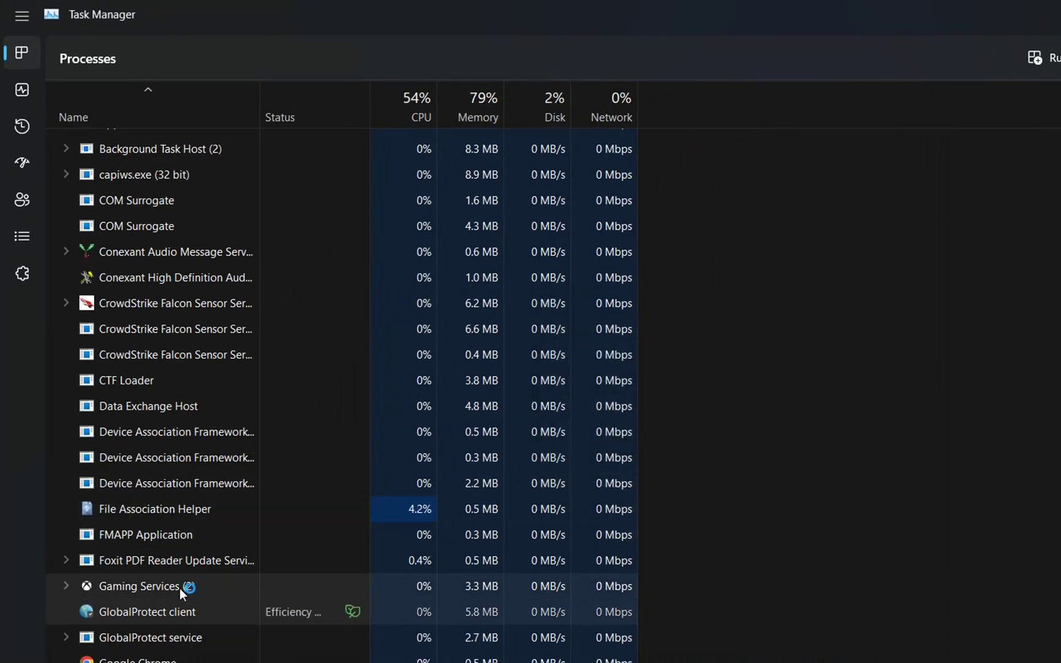
Verify GlobalProtect client's Efficiency mode and scroll back up the Processes list.
right_click(174, 621)
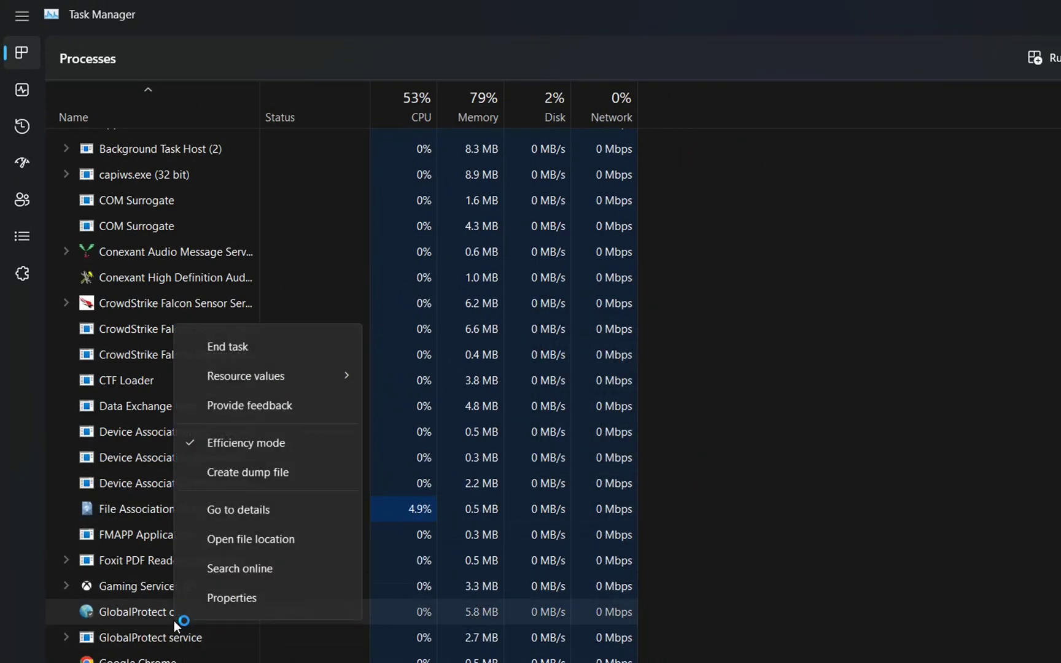
left_click(1036, 469)
scroll(195, 557, "up", 6)
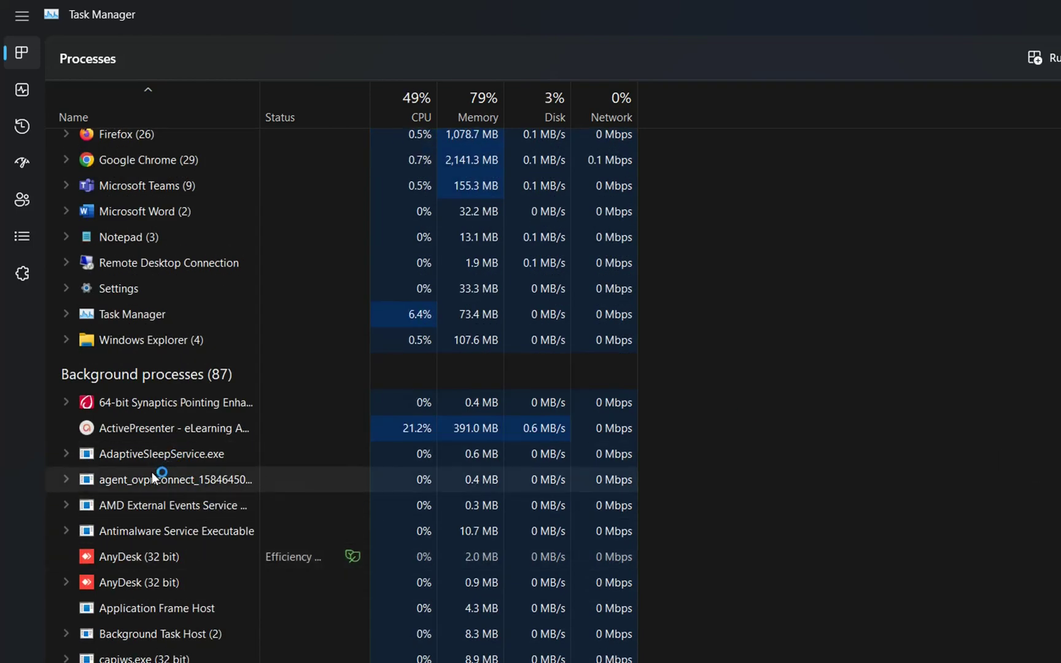
scroll(848, 190, "up", 1)
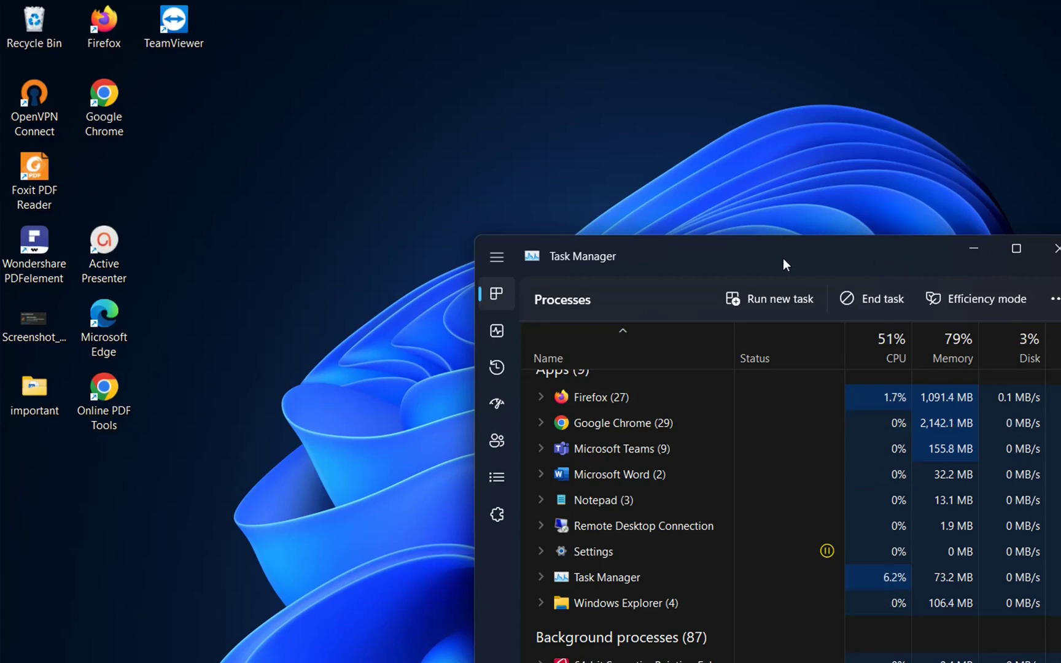
Drag Task Manager to the top edge and drop it in the bottom-right quarter zone.
left_click_drag(784, 258, 865, 78)
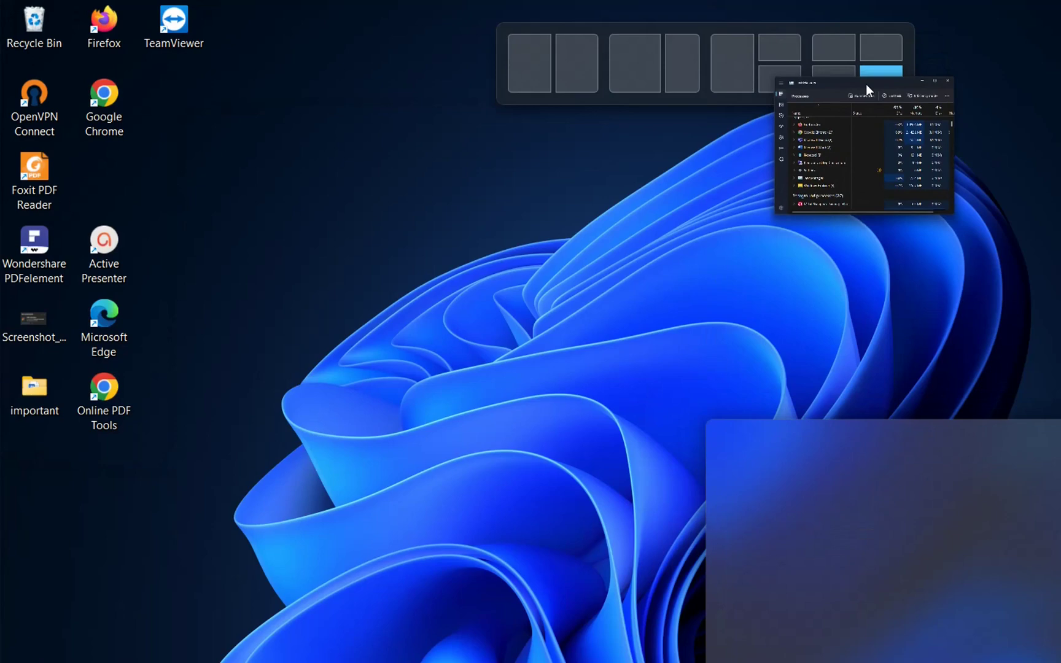
left_click_drag(865, 84, 838, 89)
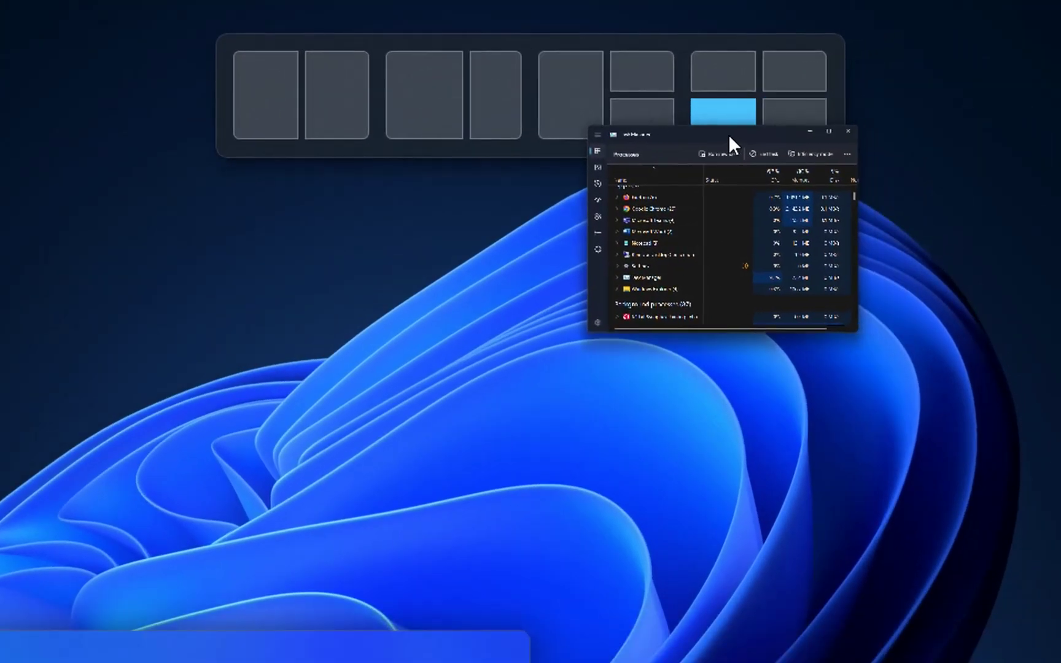
left_click_drag(729, 137, 507, 140)
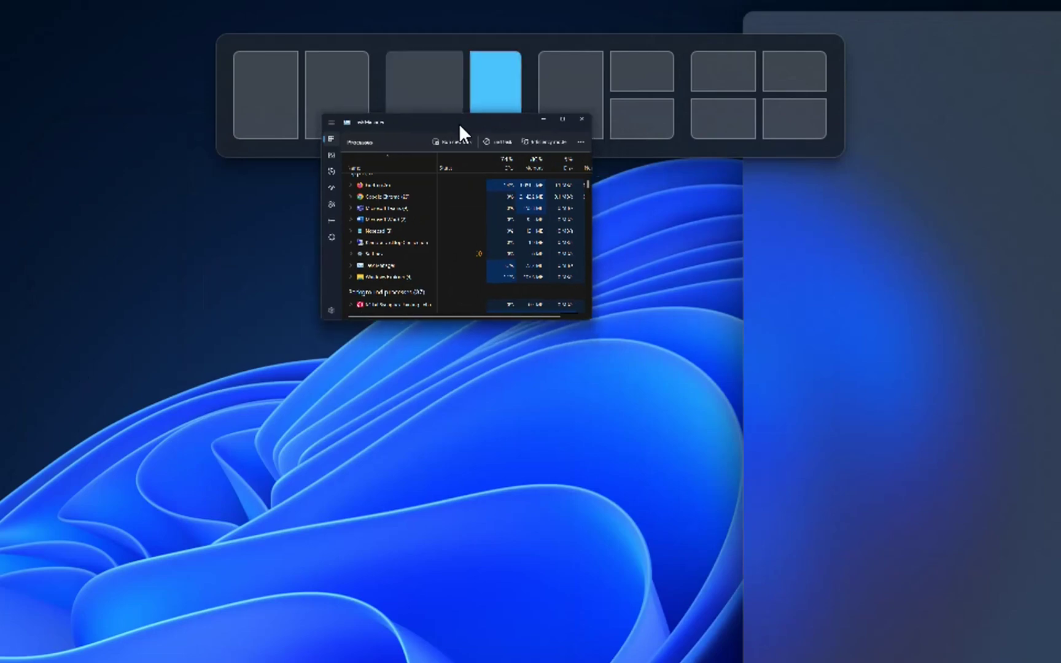
left_click_drag(458, 125, 532, 62)
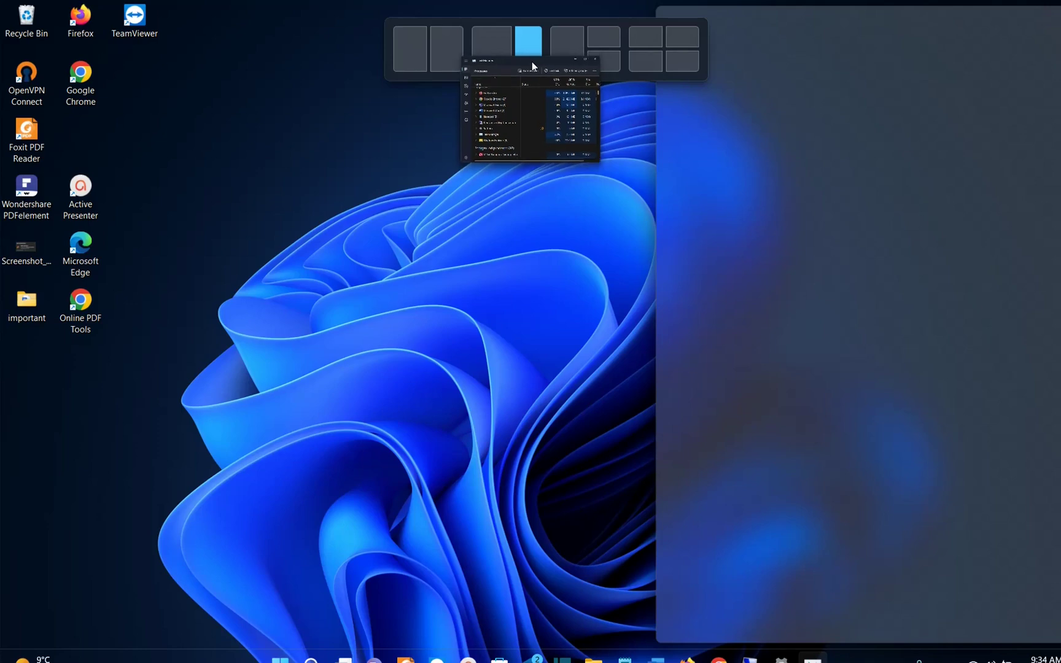
left_click_drag(531, 61, 680, 66)
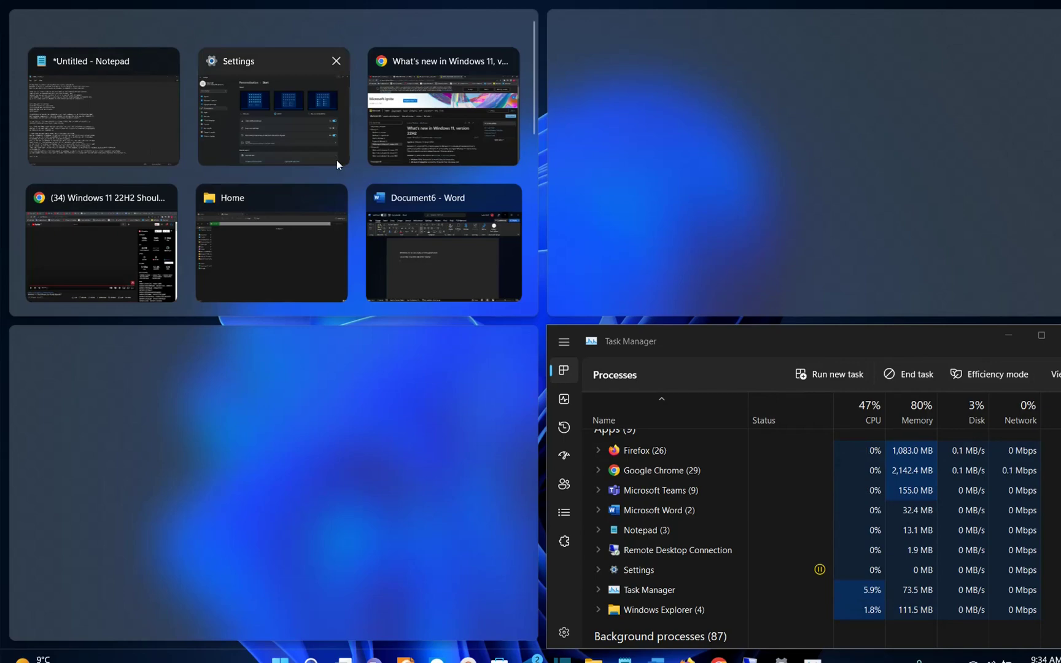
Snap the Microsoft Learn Chrome page top-left and Settings top-right in Snap Assist.
scroll(318, 184, "down", 3)
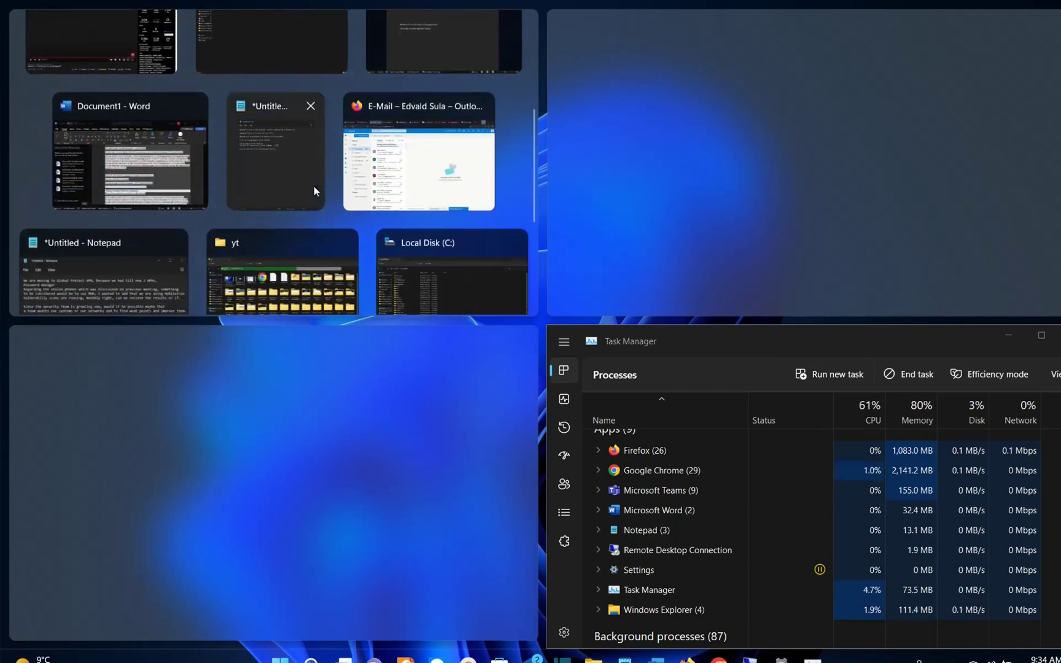
scroll(315, 190, "down", 3)
scroll(409, 259, "up", 5)
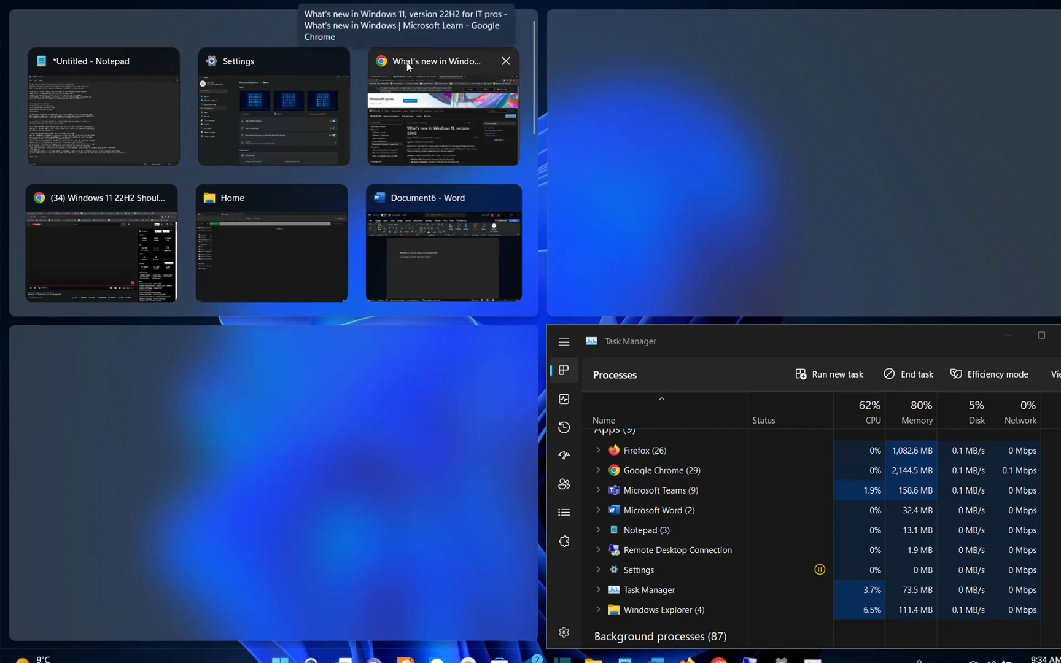
left_click(406, 62)
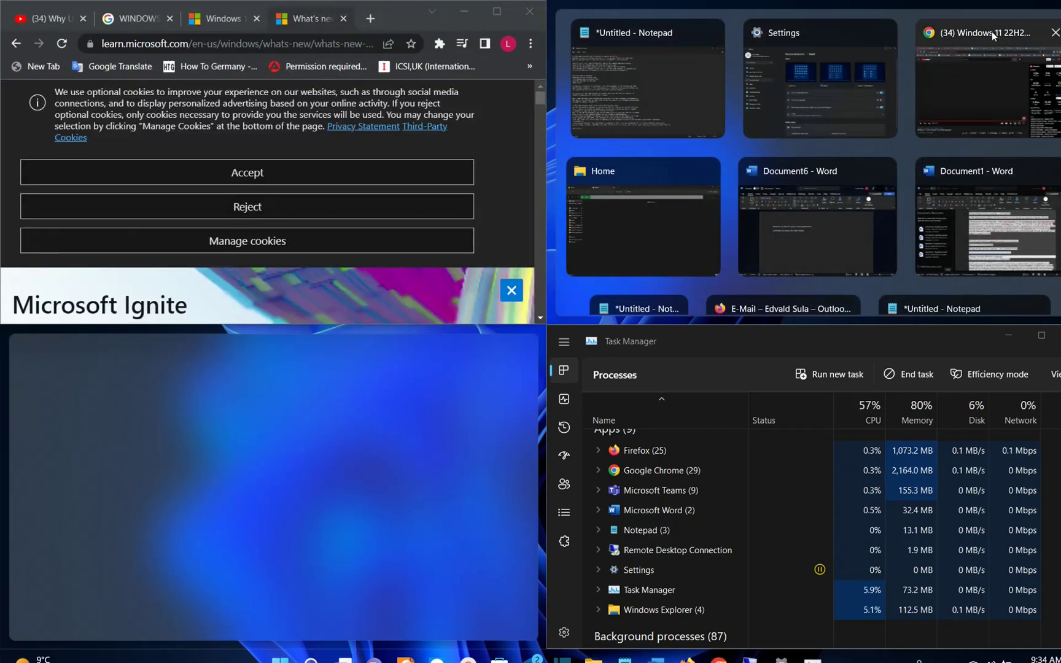
left_click(817, 30)
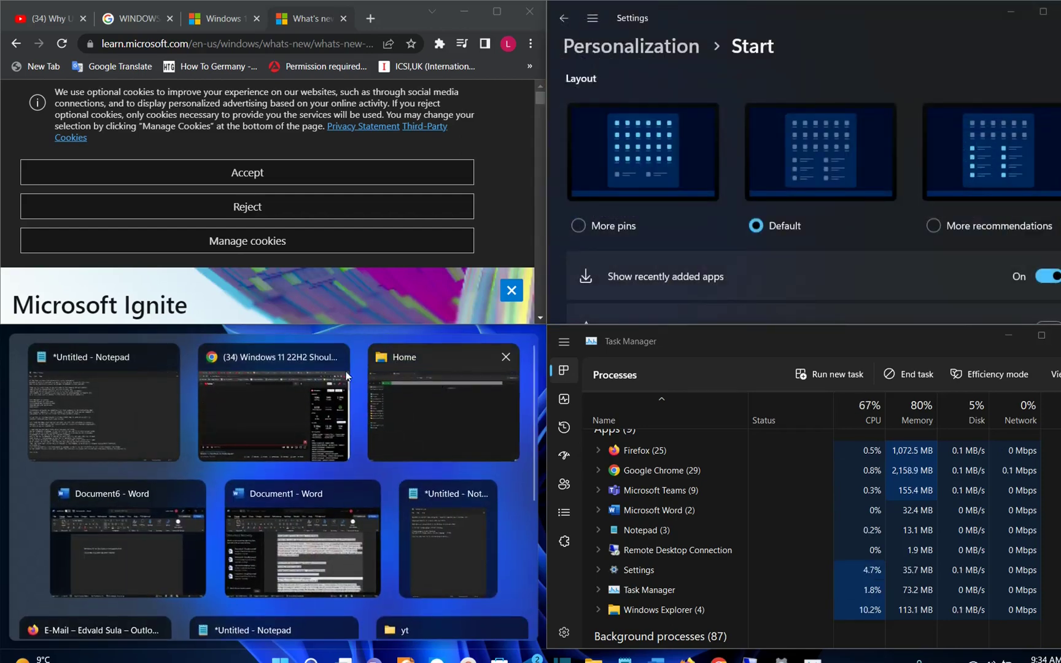
left_click(420, 417)
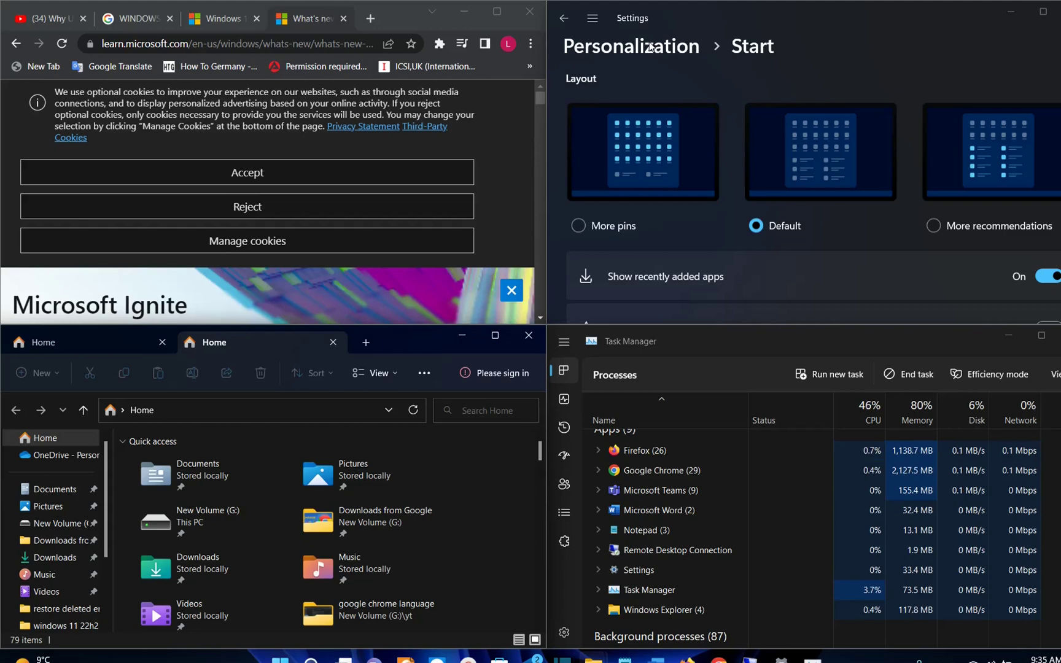
key("super")
left_click(276, 461)
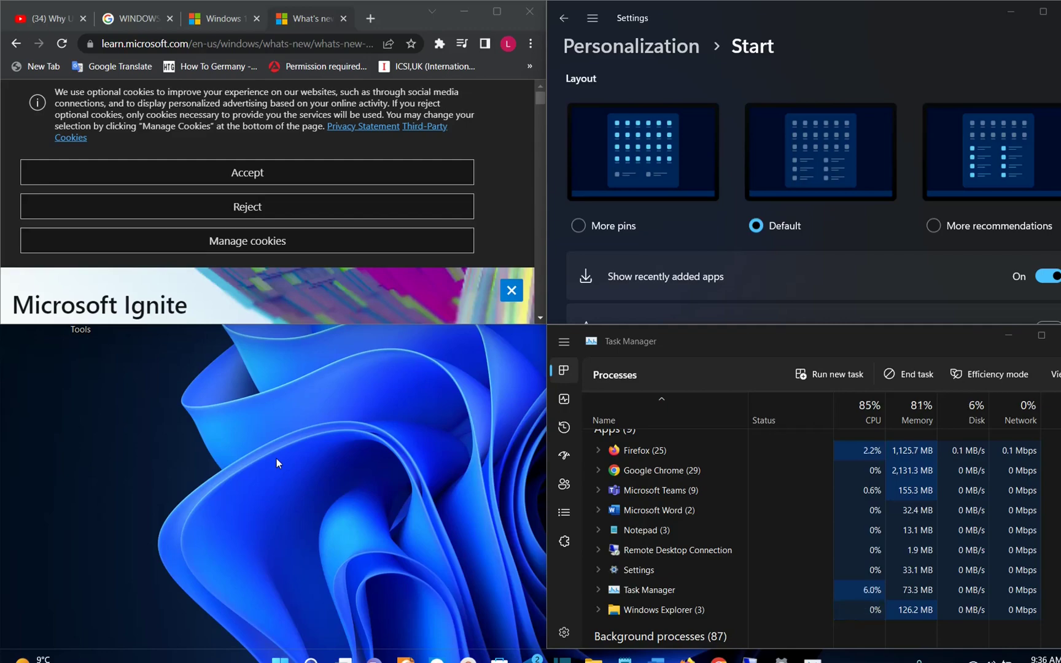
Open File Explorer at This PC, plus a second tab showing the restore deleted emails folder.
key("super+e")
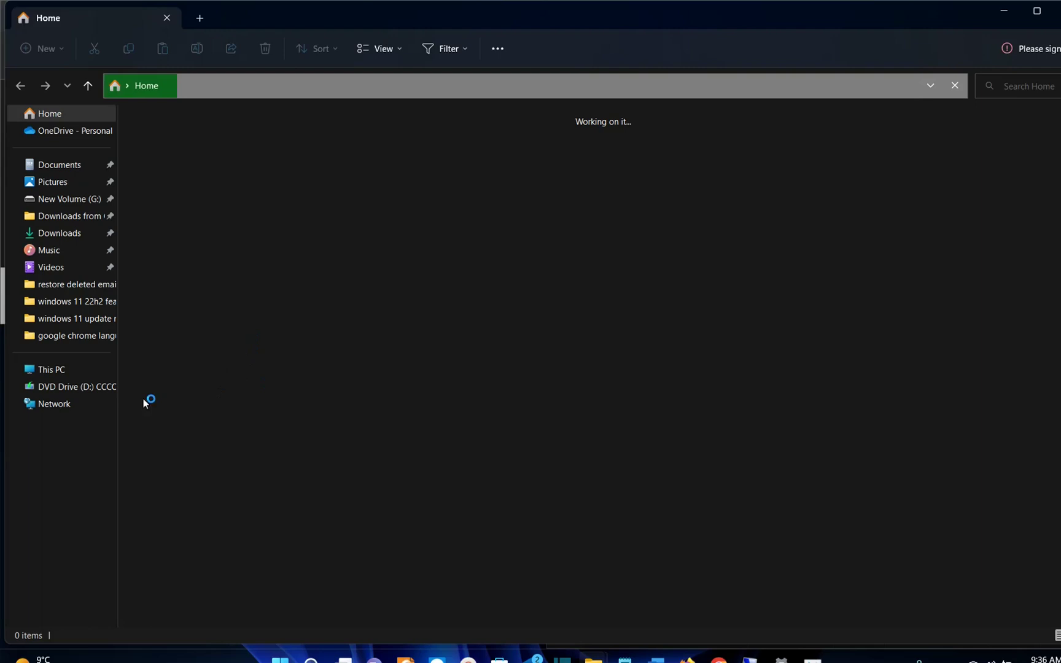
left_click(49, 370)
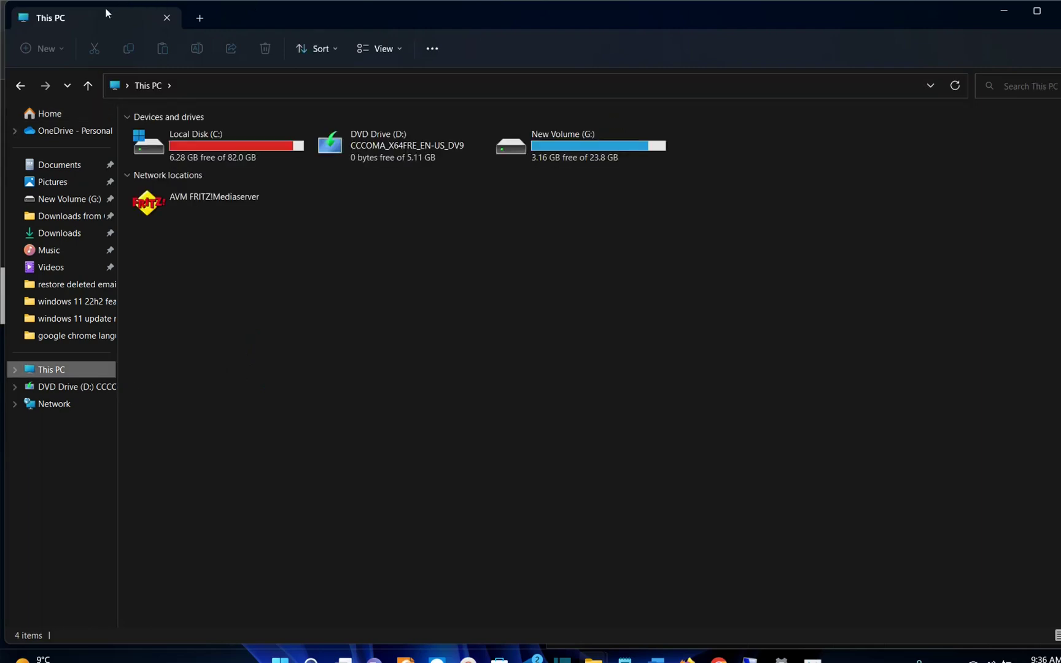
left_click(202, 18)
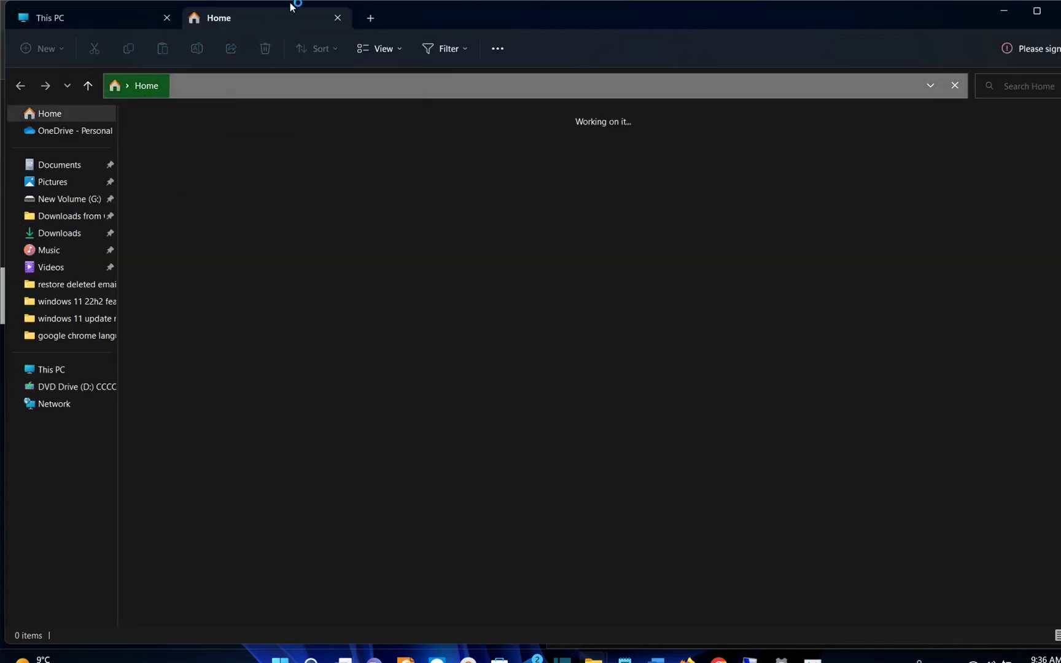
left_click(71, 284)
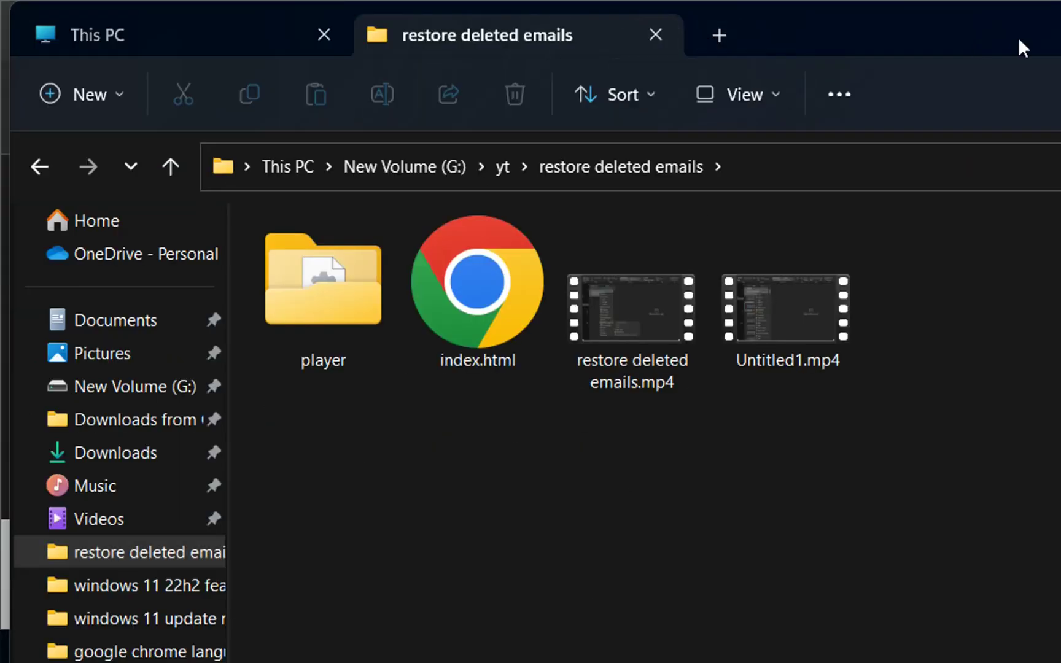
Add another Explorer tab and show the DVD Drive (D:) contents in it.
left_click(720, 35)
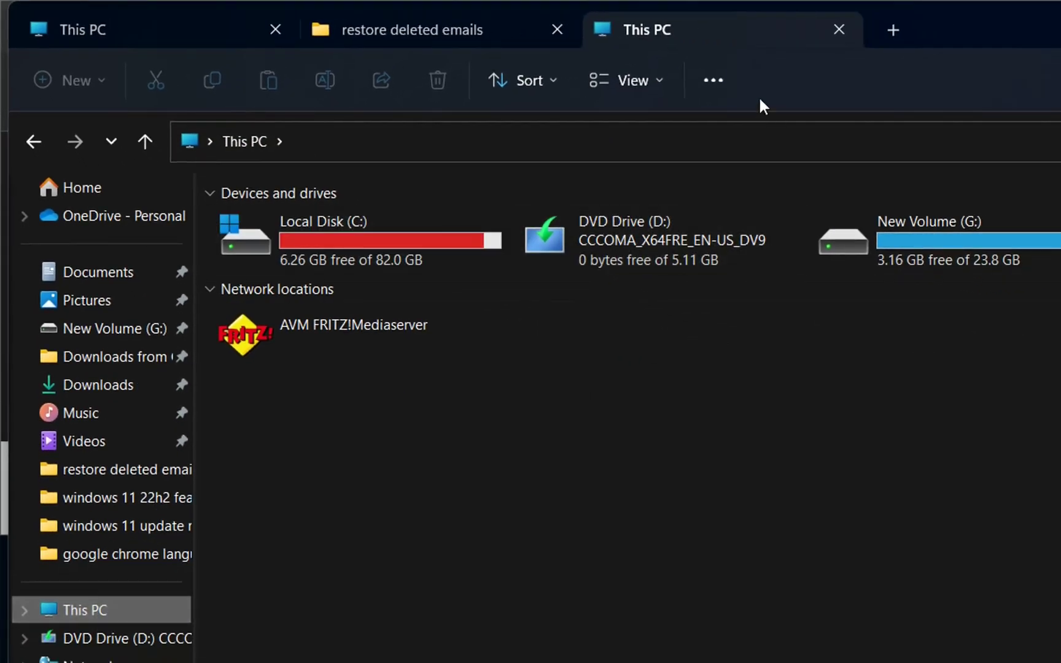
left_click(892, 32)
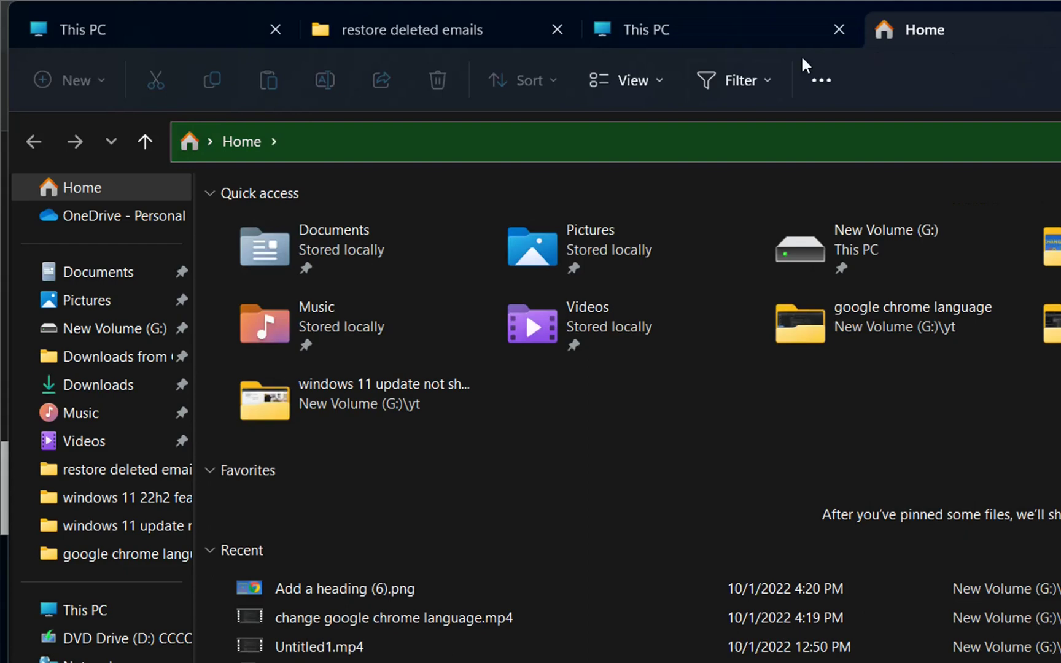
left_click(116, 638)
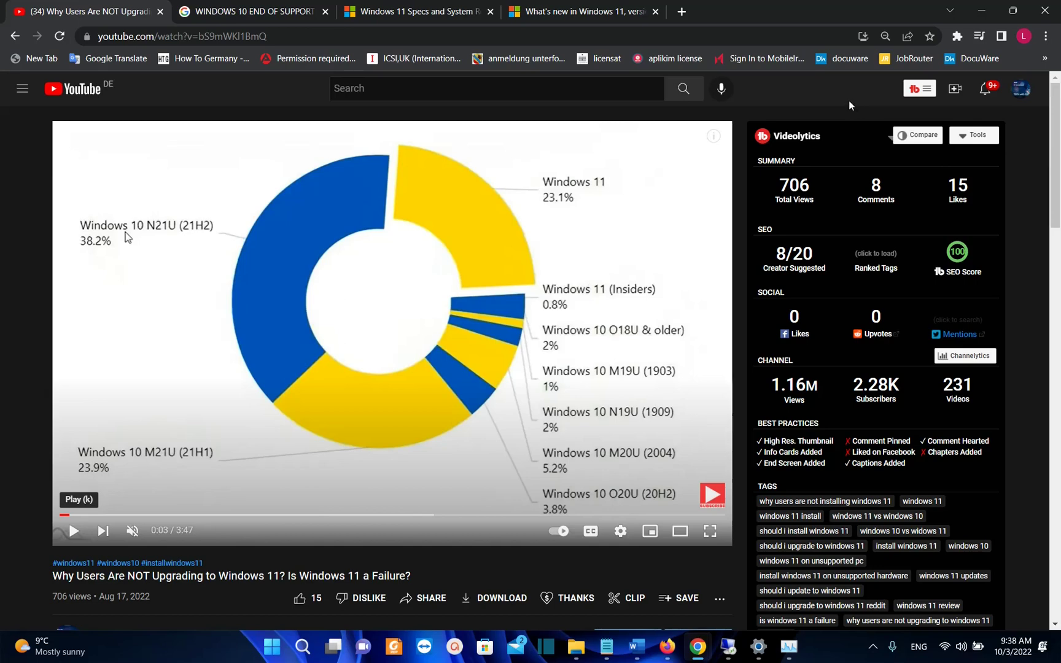
Switch to the 'What's new in Windows 11, version 22H2' article and read the Pluton, Enhanced Phishing Protection and Smart App Control sections.
key("ctrl+shift+Tab")
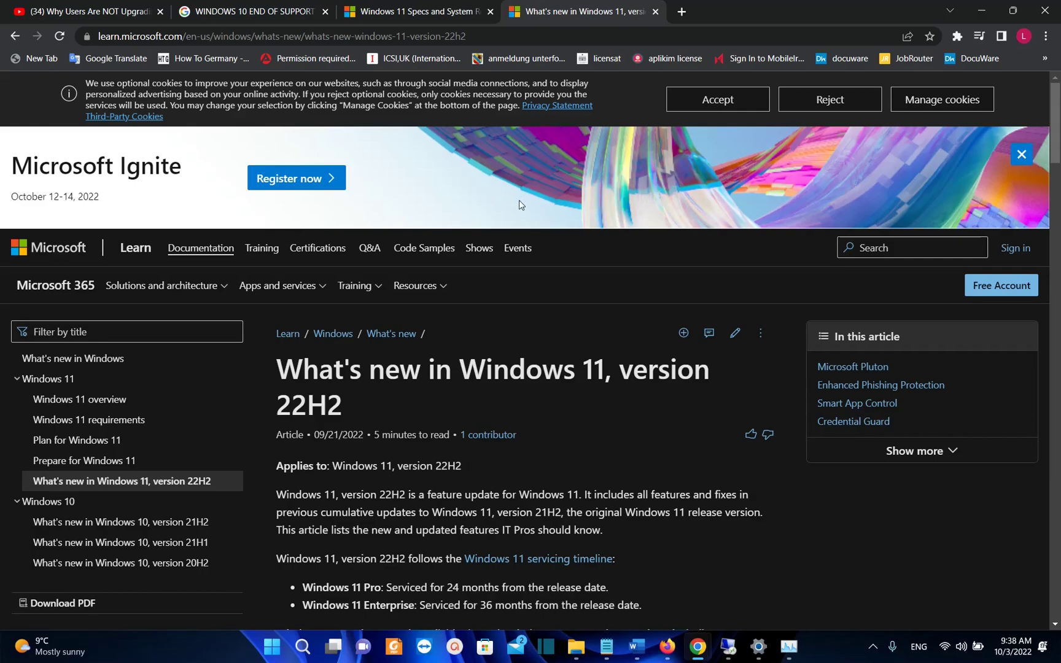
scroll(473, 343, "down", 5)
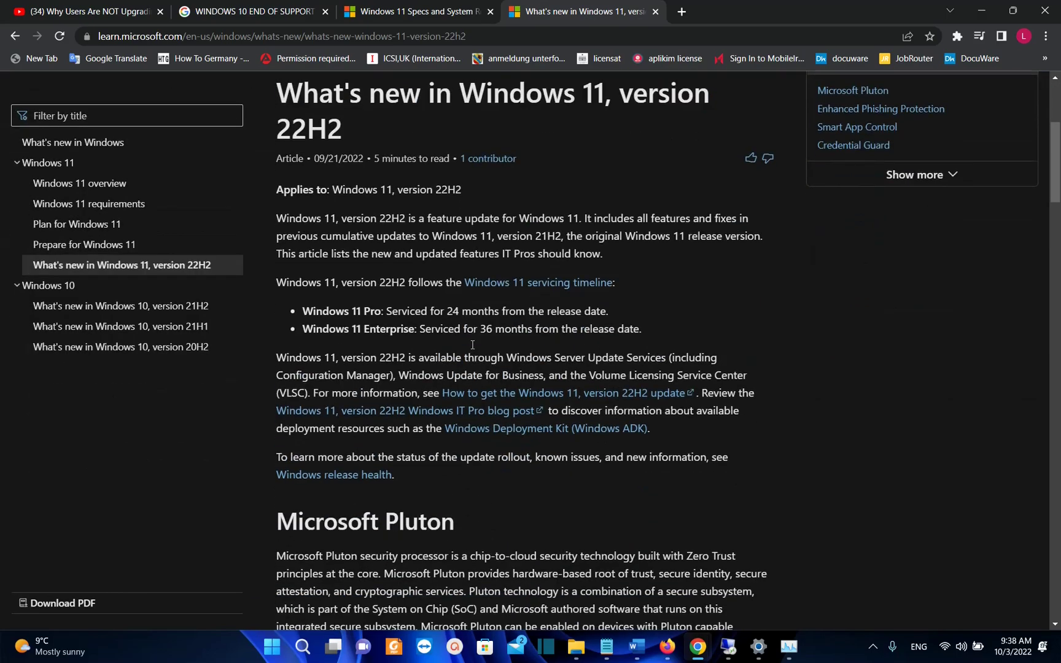
scroll(473, 344, "down", 10)
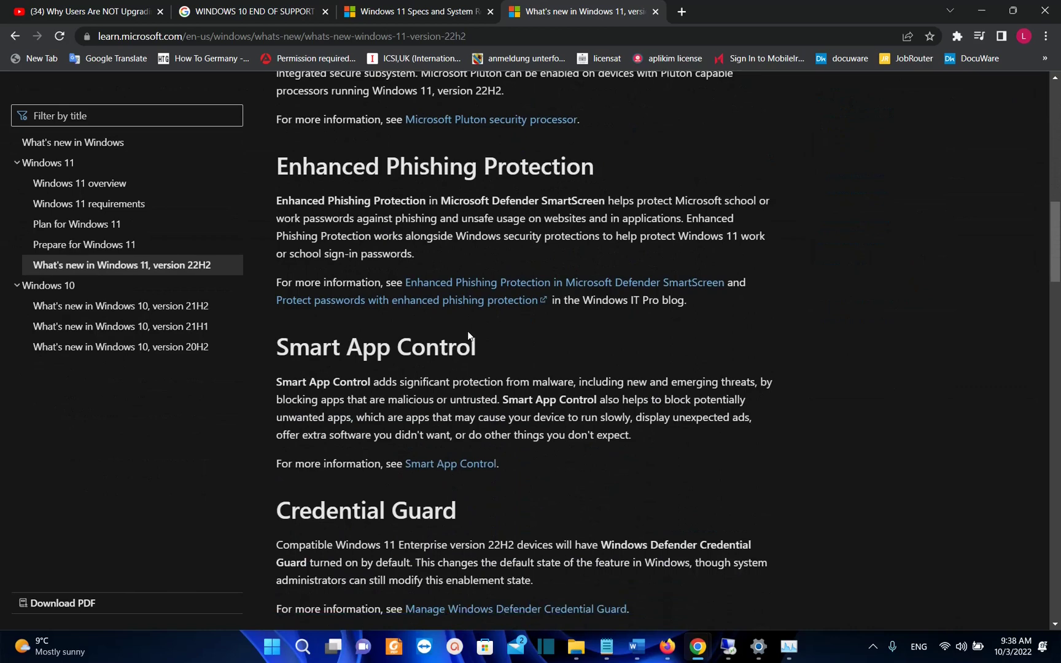
scroll(468, 335, "down", 2)
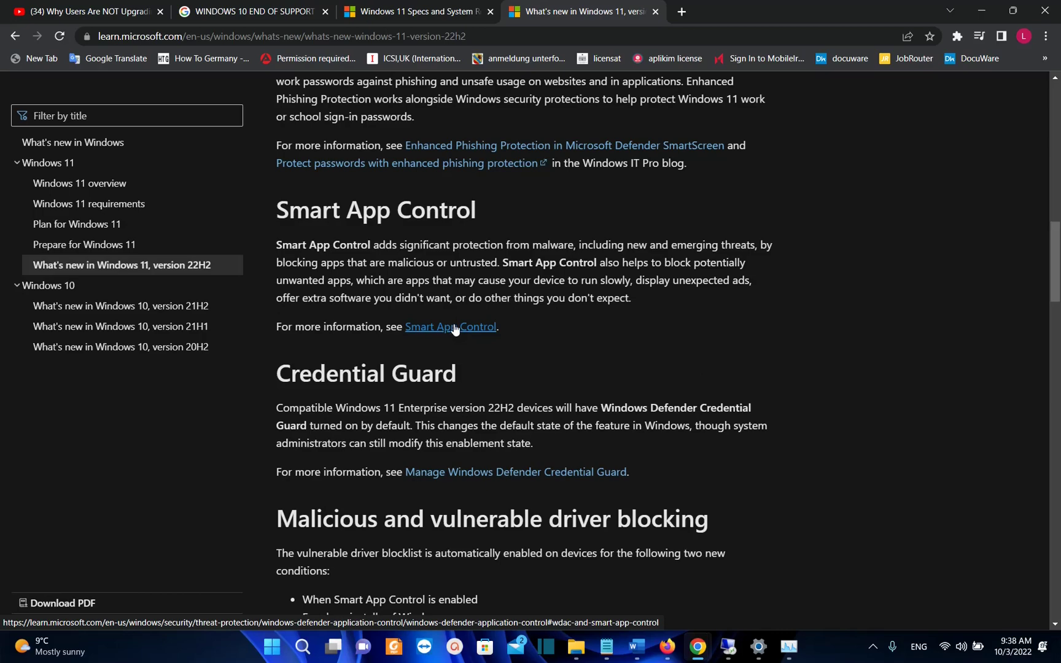
scroll(458, 331, "up", 2)
scroll(458, 329, "up", 3)
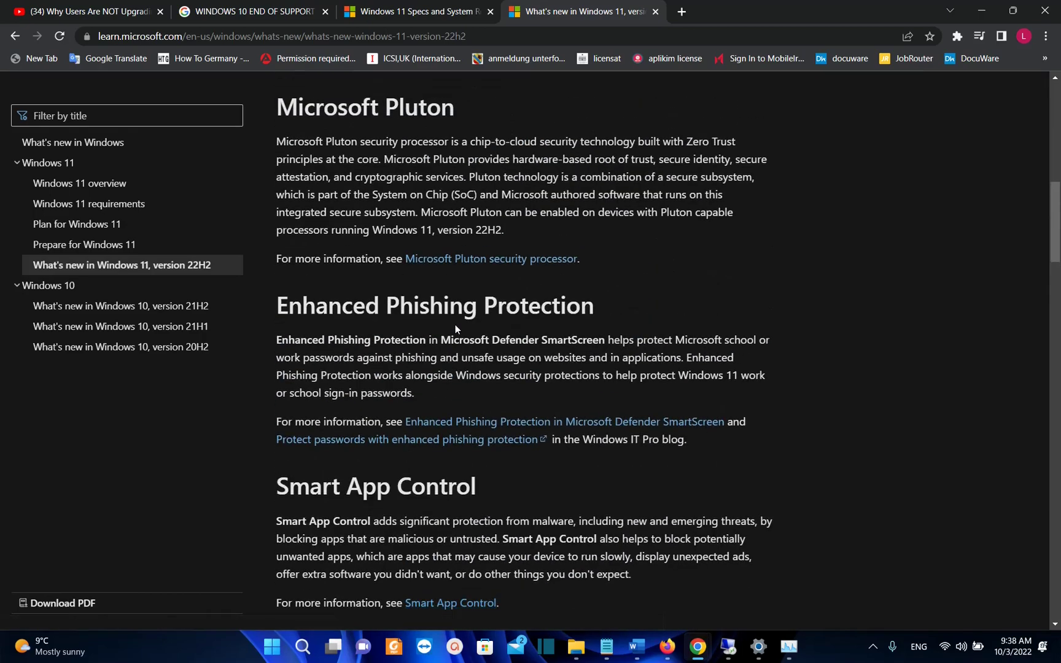
Return to the 'Why Users Are NOT Upgrading to Windows 11?' video and scroll through its description and comments.
key("ctrl+1")
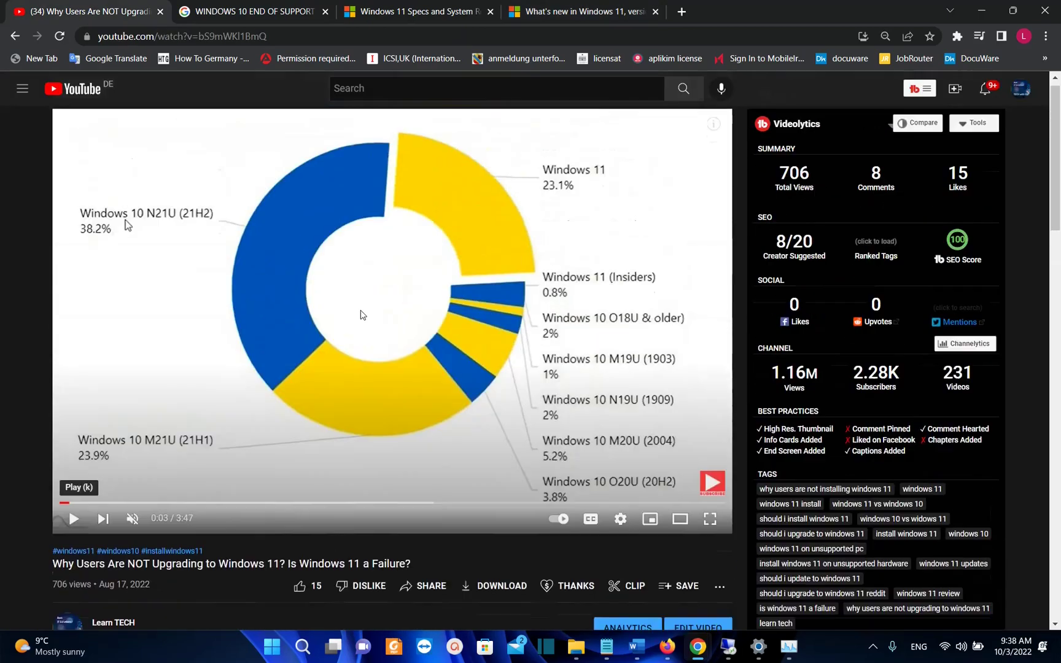
scroll(428, 298, "down", 2)
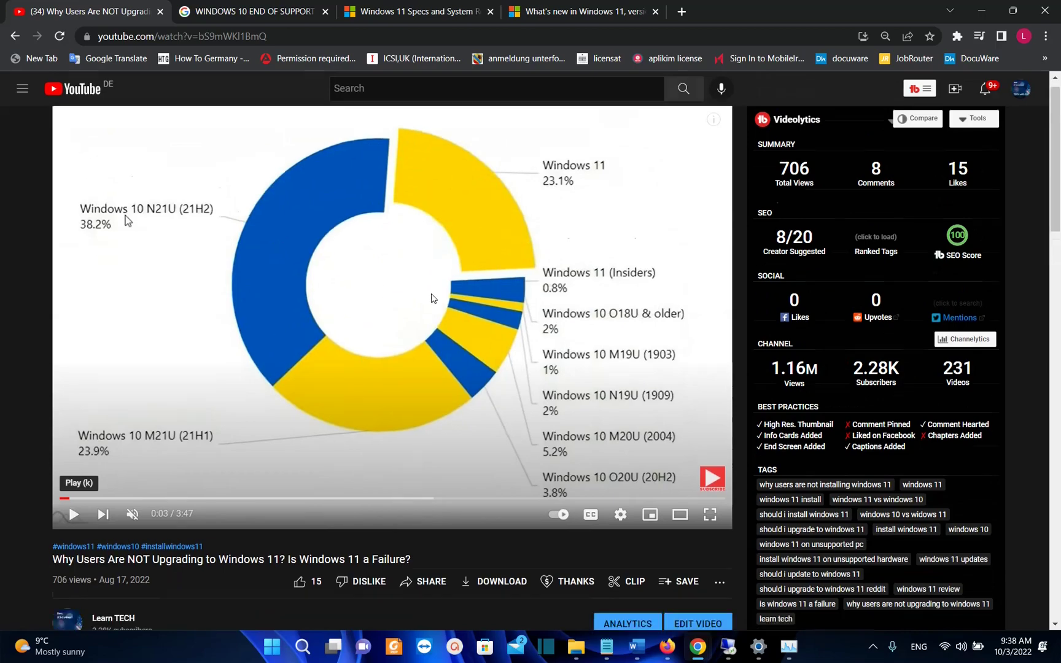
scroll(426, 296, "down", 2)
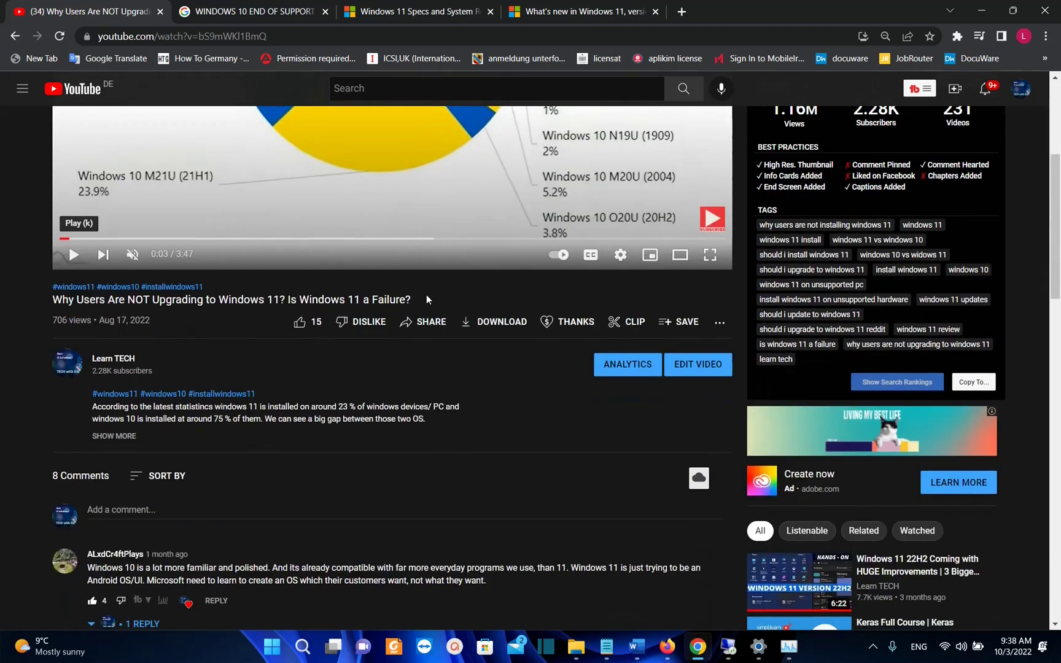
scroll(419, 299, "up", 3)
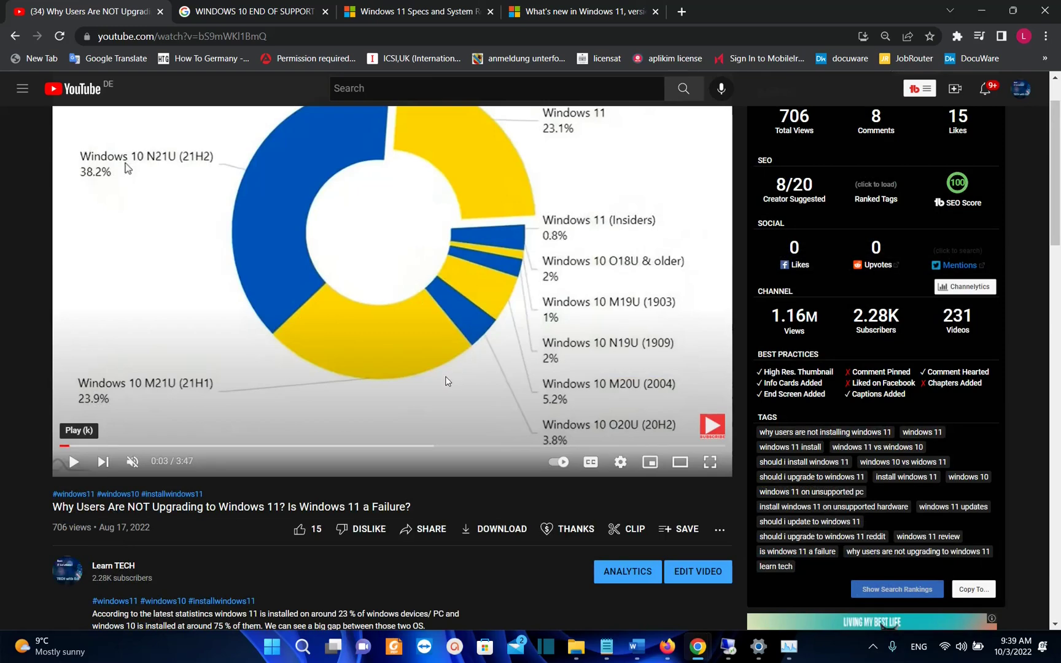
scroll(444, 377, "down", 1)
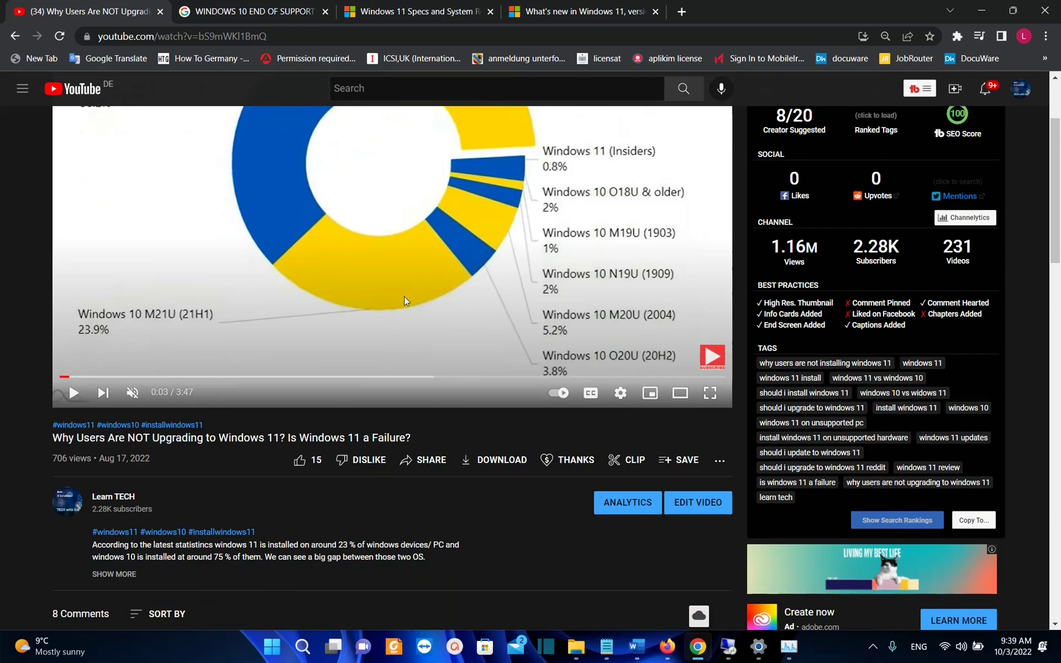
scroll(404, 298, "down", 3)
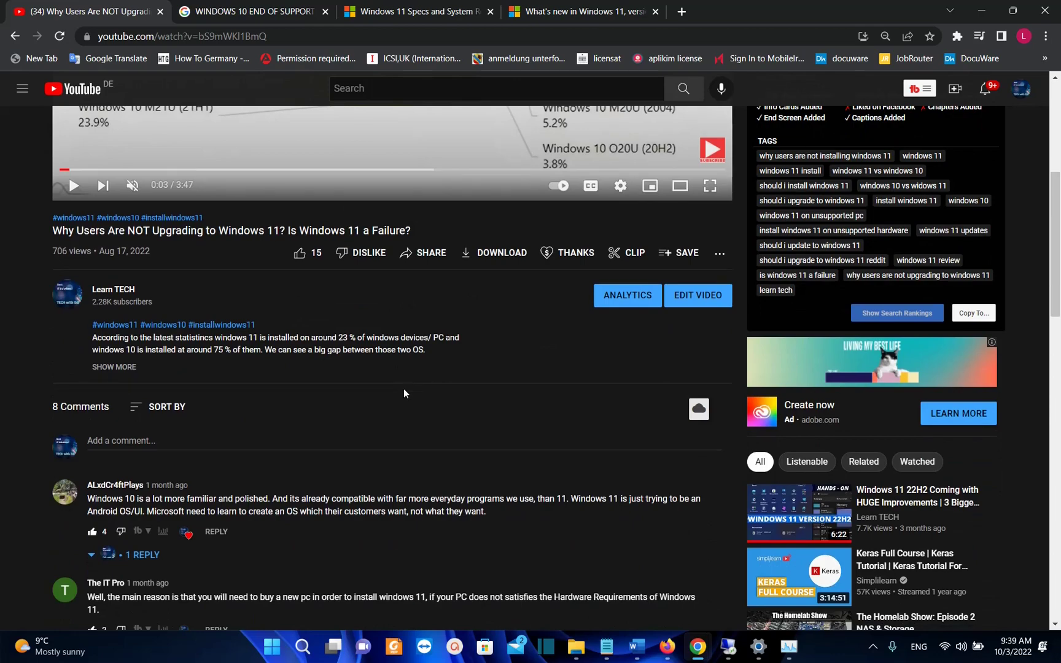
scroll(403, 393, "up", 5)
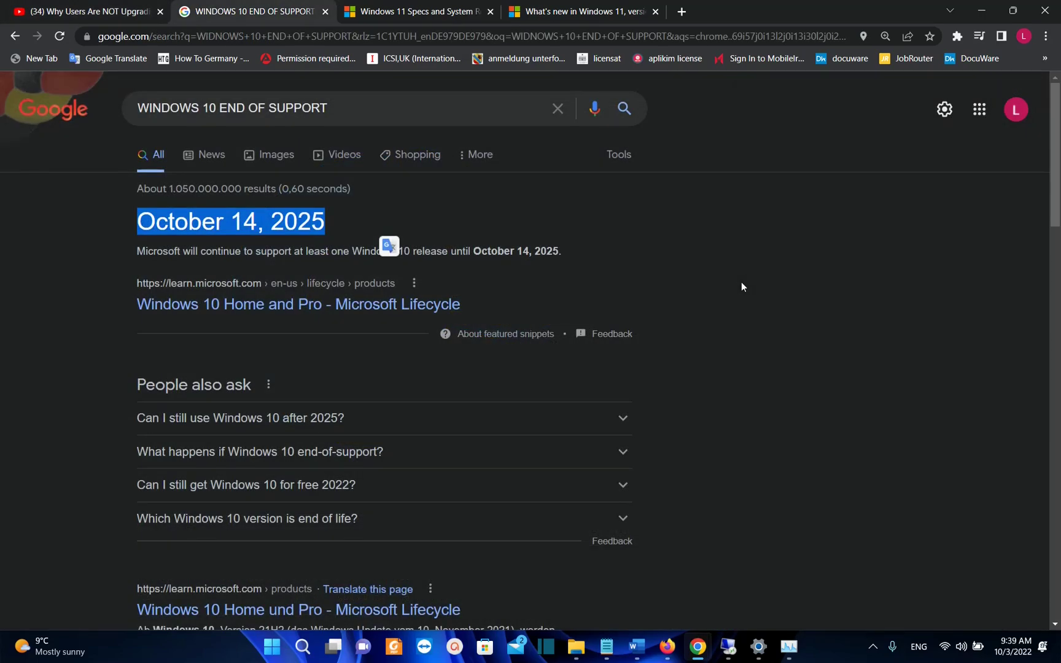
Confirm Windows 10 support ends October 14, 2025, then switch to the Windows 11 specifications page.
scroll(687, 298, "down", 2)
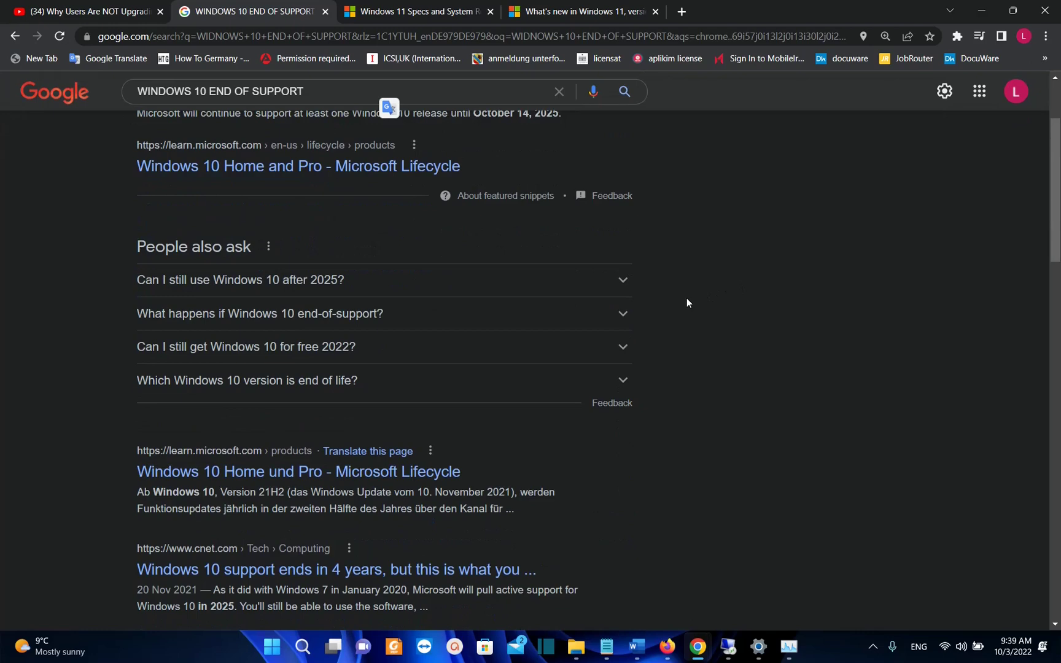
scroll(687, 297, "up", 2)
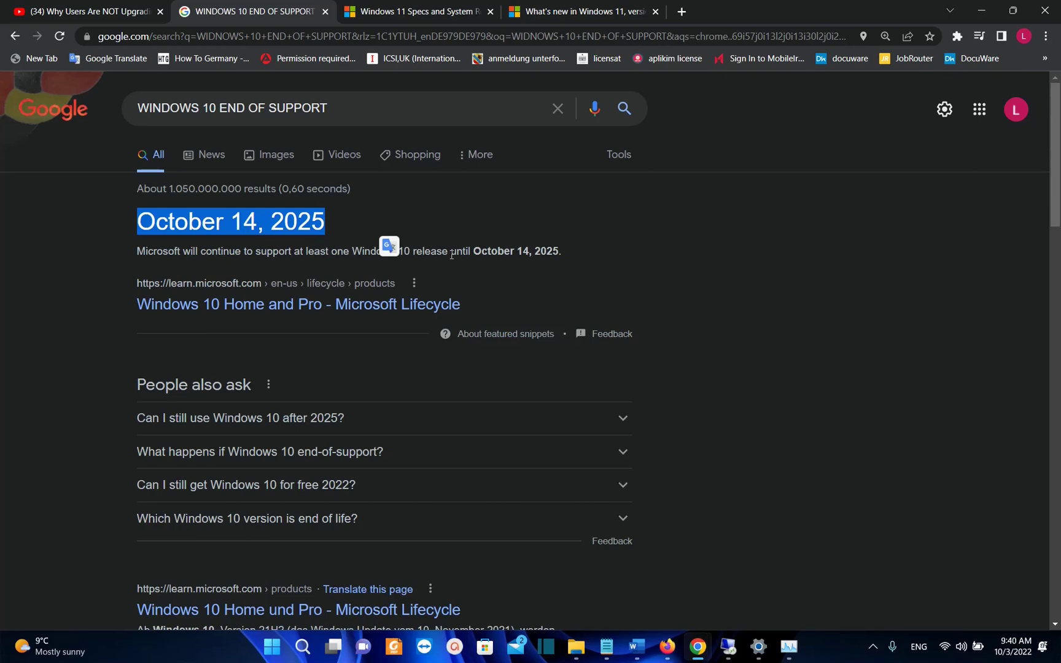
scroll(560, 269, "down", 1)
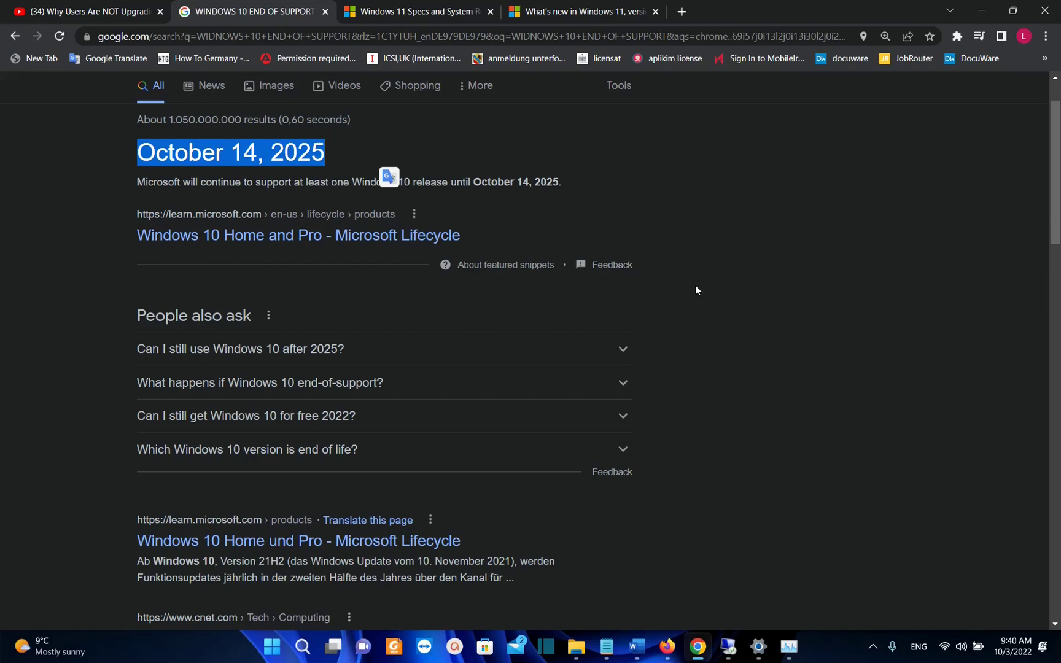
left_click(442, 17)
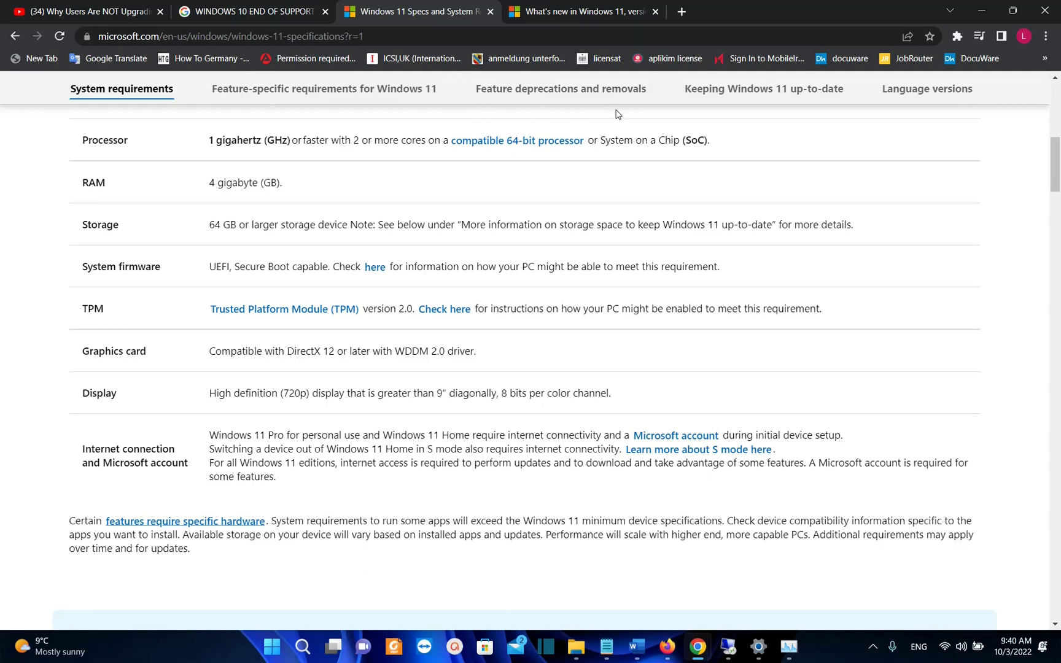
scroll(620, 129, "down", 3)
scroll(491, 276, "up", 4)
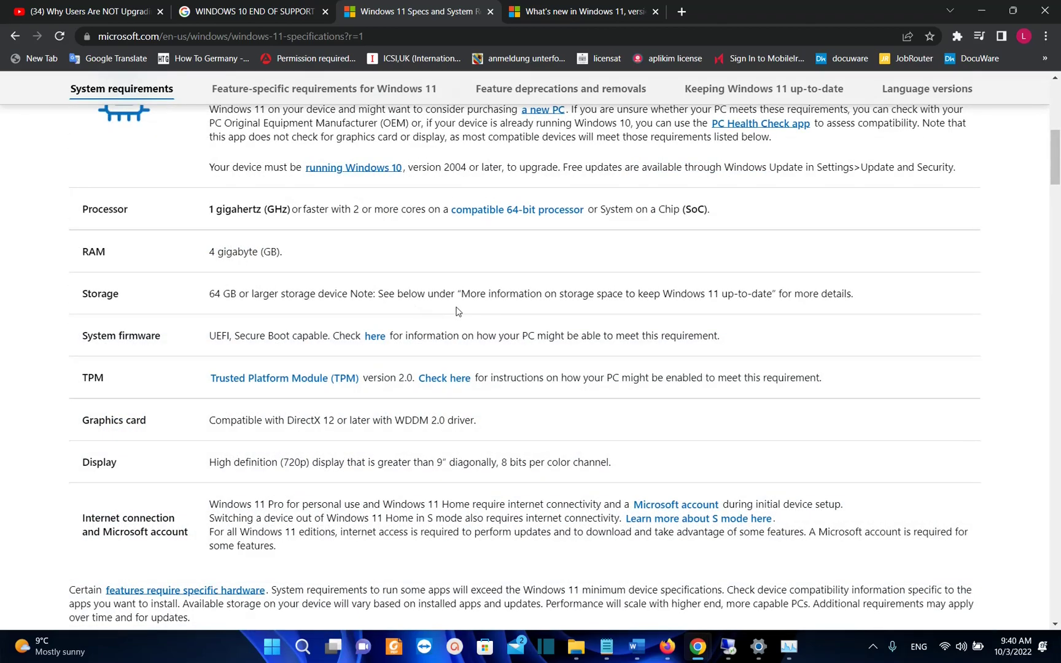
scroll(811, 349, "up", 3)
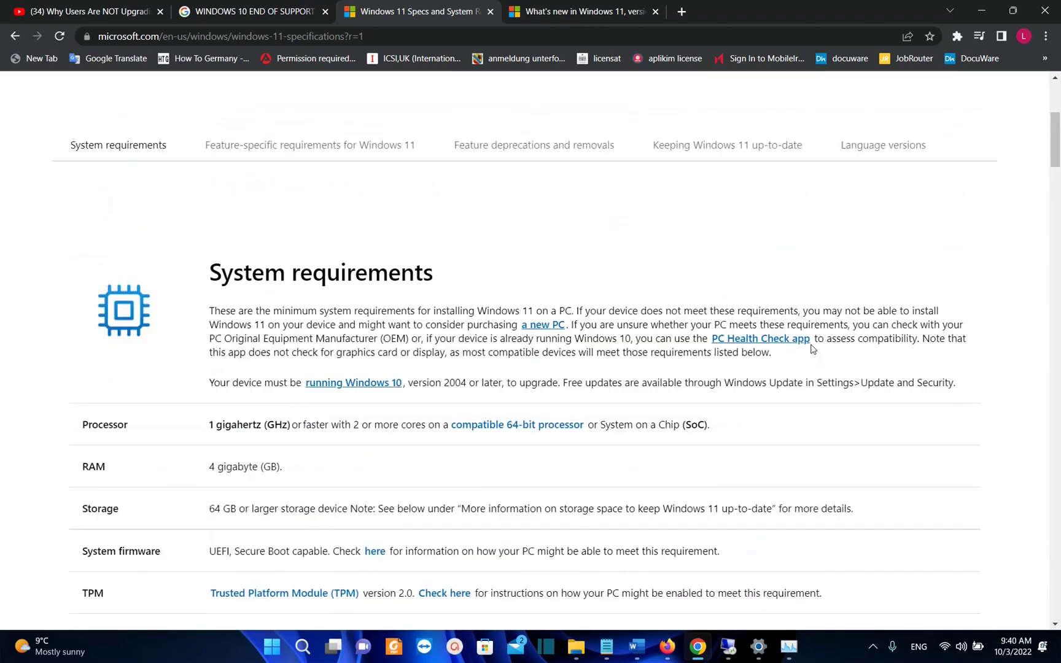
scroll(812, 349, "up", 1)
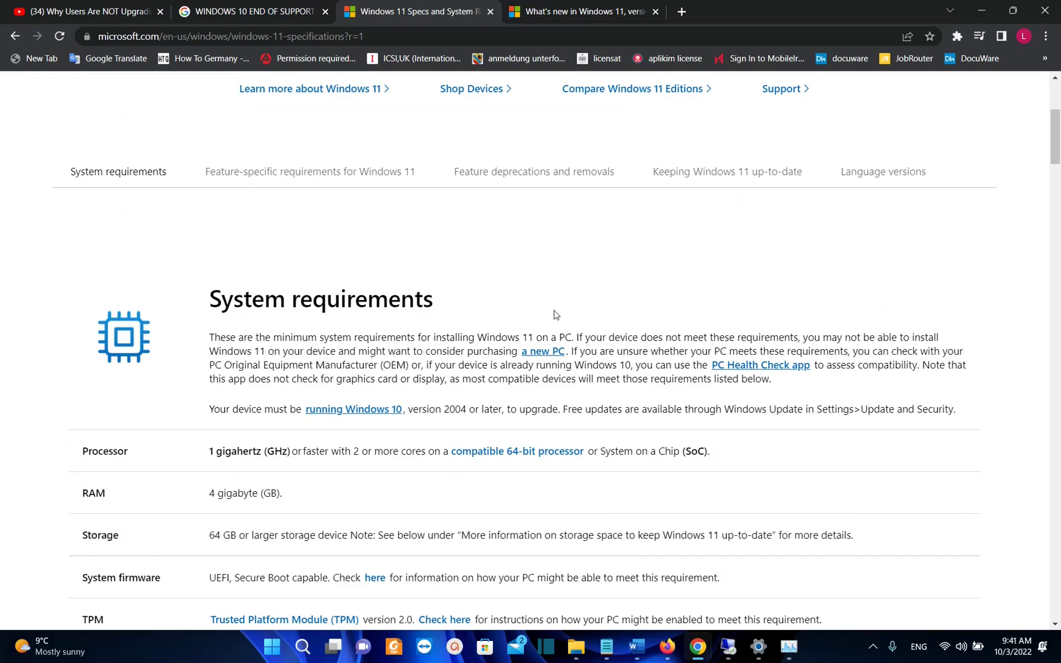
scroll(555, 314, "down", 5)
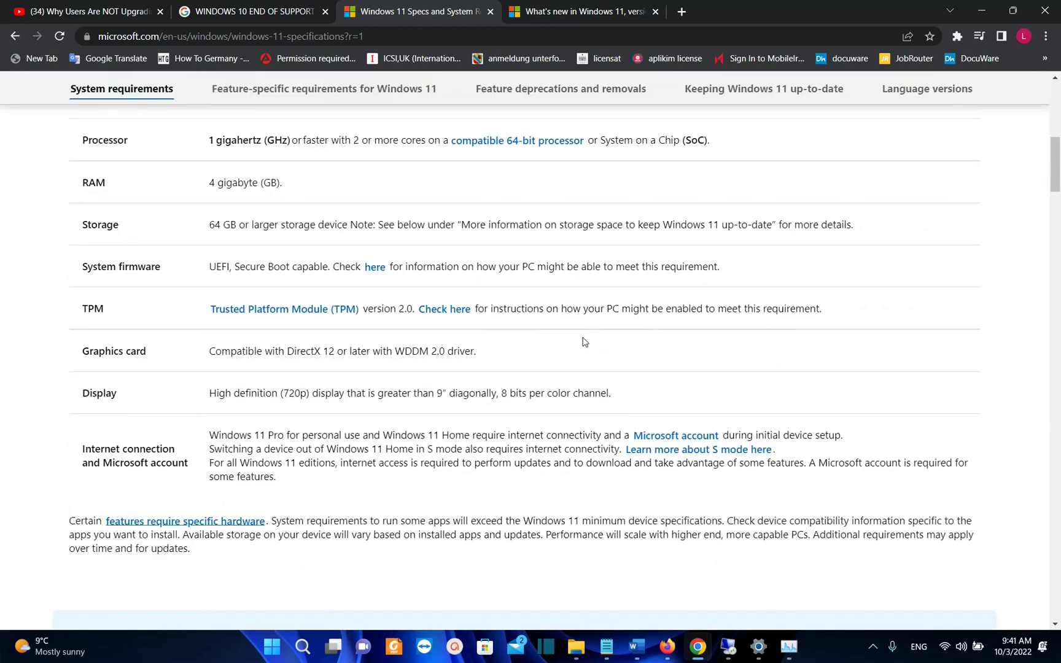
scroll(579, 342, "up", 4)
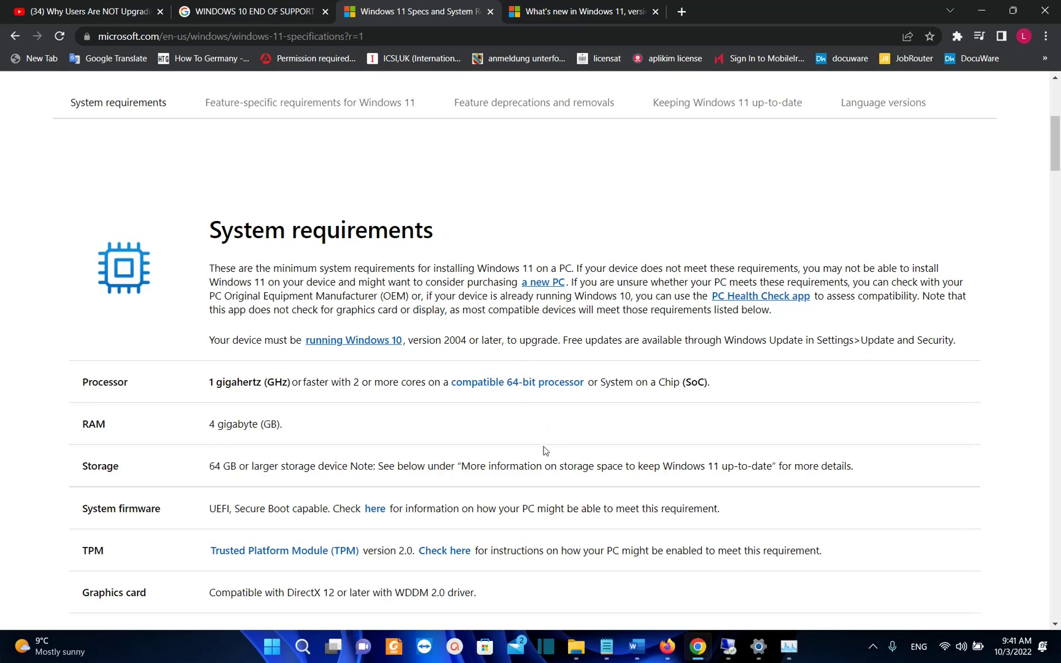
scroll(544, 452, "down", 3)
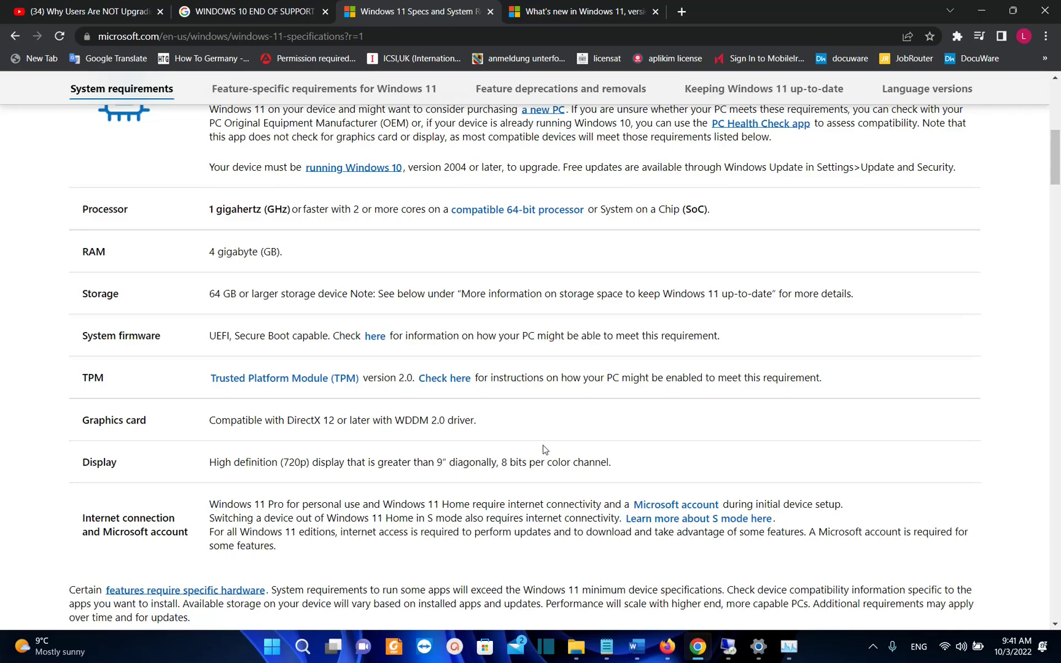
scroll(543, 450, "down", 10)
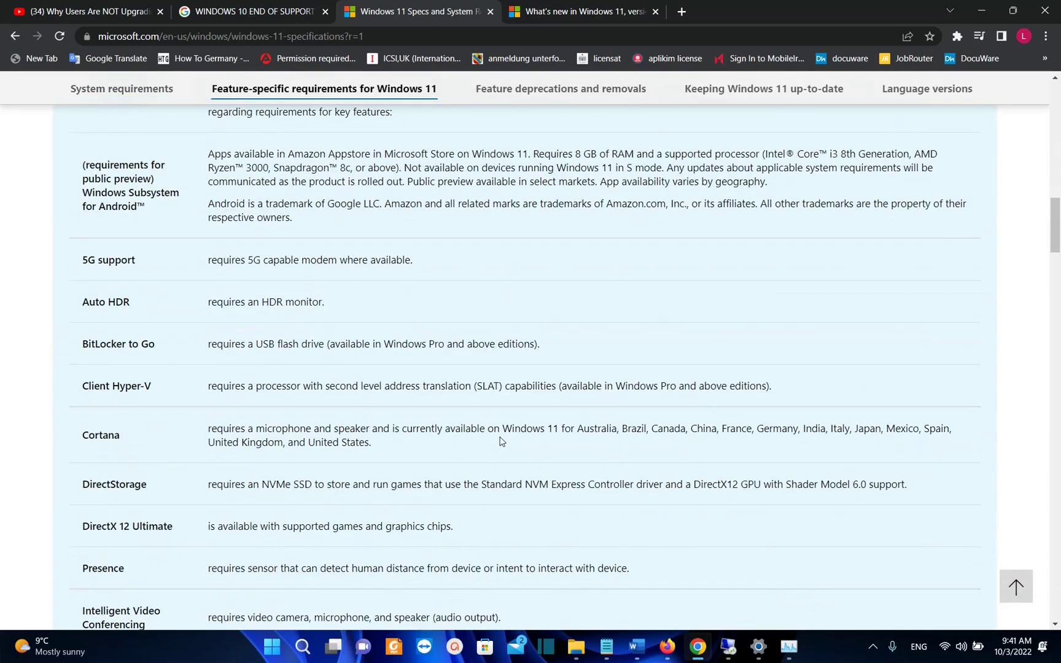
scroll(500, 441, "up", 15)
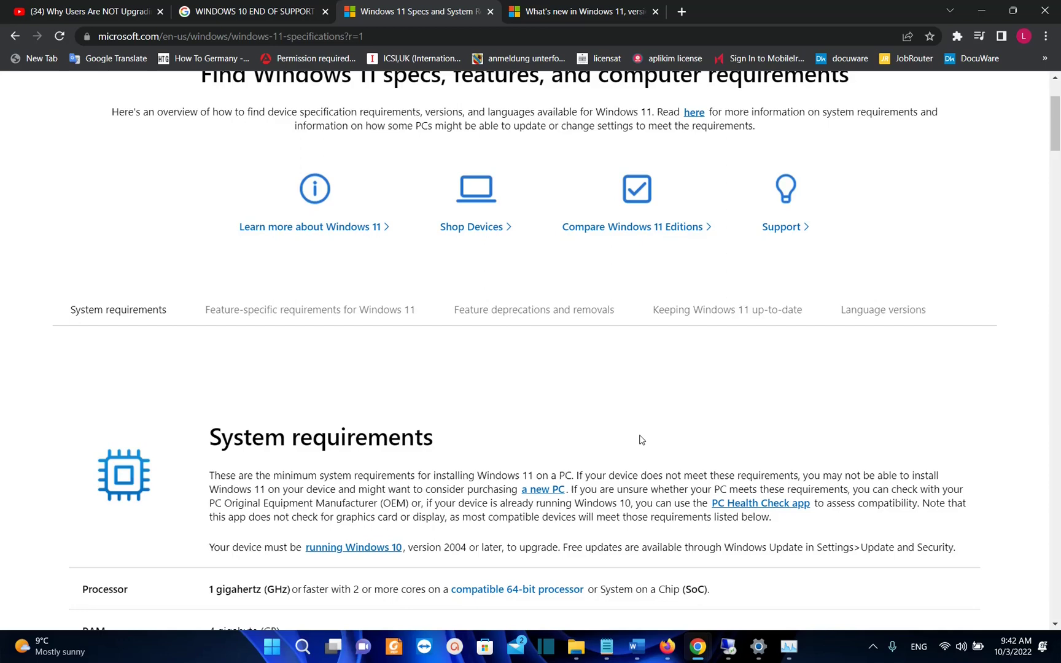
scroll(639, 439, "up", 3)
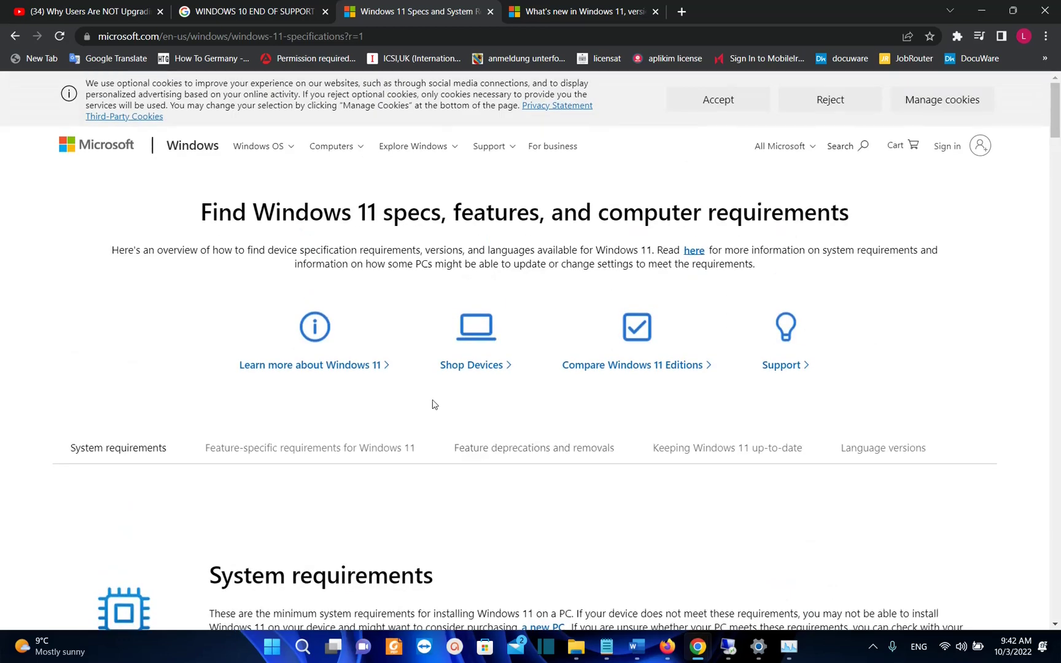
scroll(434, 406, "down", 5)
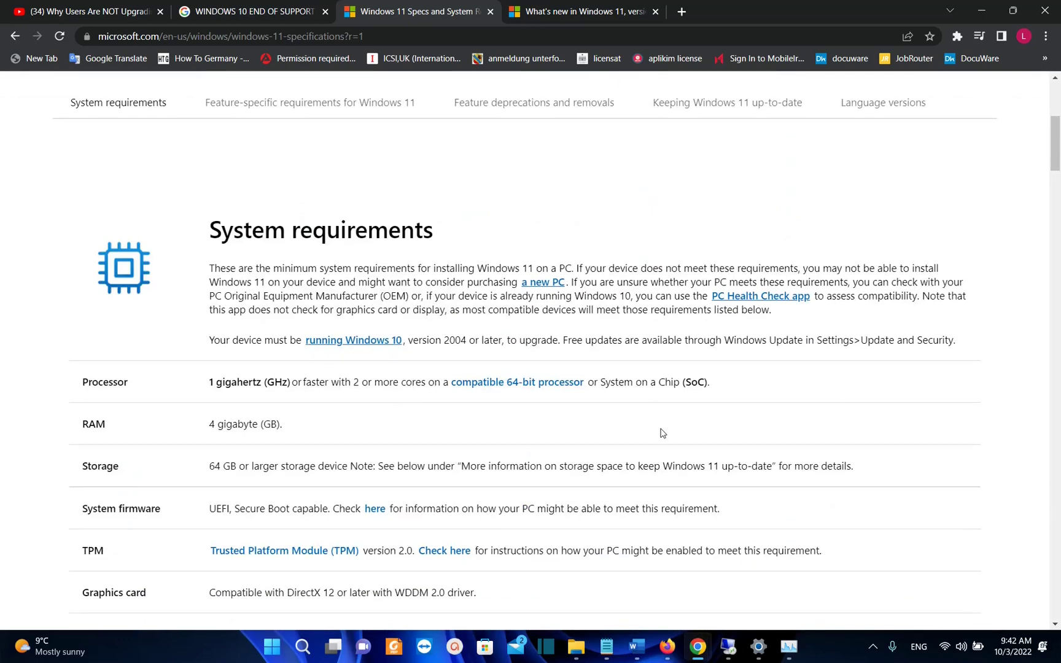